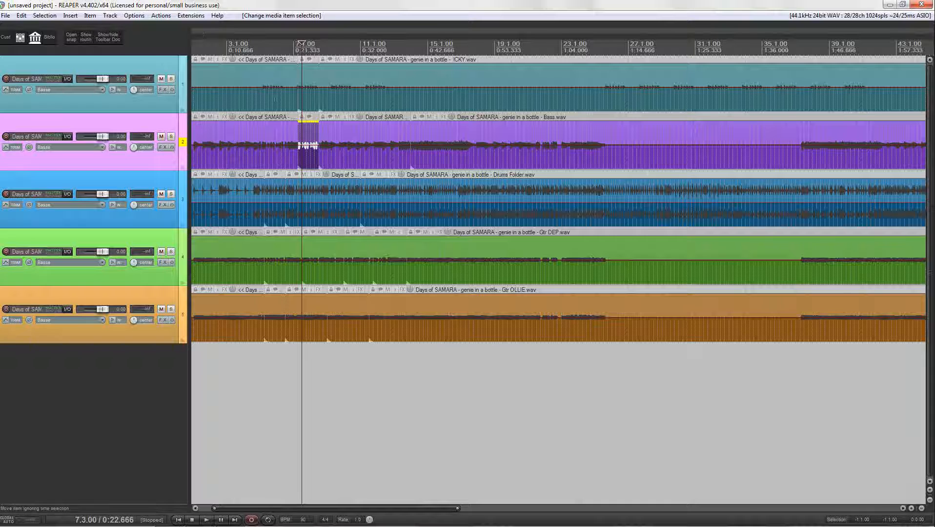
# Open the action list and filter it for "sws zoom"
pyautogui.click(166, 17)
pyautogui.click(187, 27)
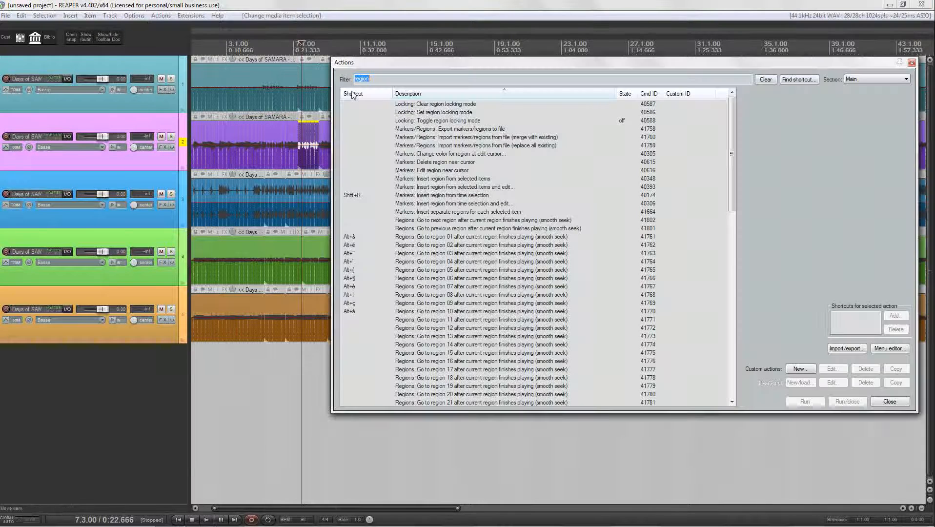
pyautogui.write('zoom')
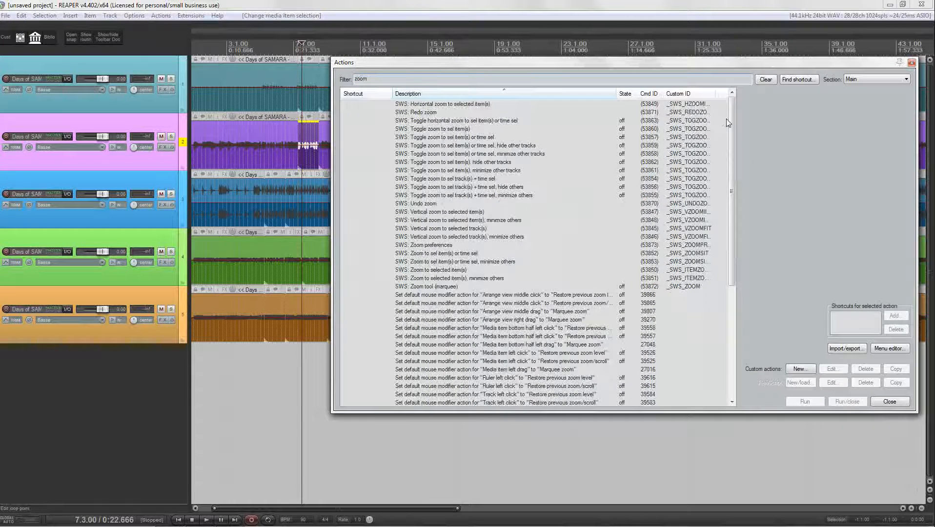
pyautogui.moveTo(730, 120)
pyautogui.mouseDown()
pyautogui.moveTo(737, 237)
pyautogui.moveTo(745, 124)
pyautogui.mouseUp()
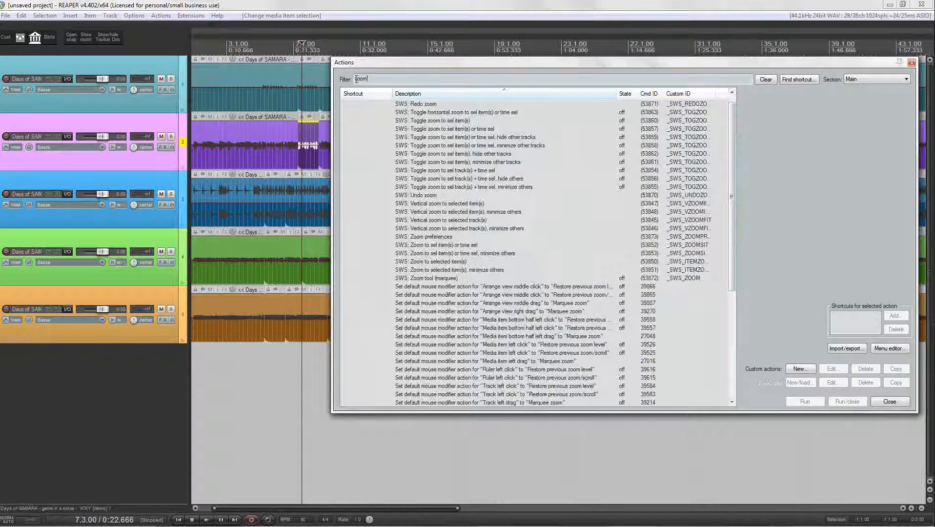
pyautogui.write('sws')
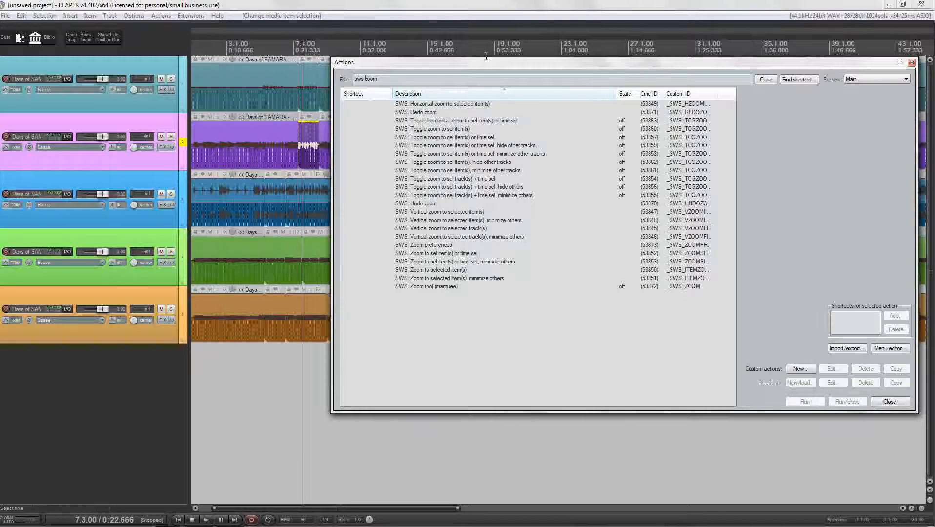
pyautogui.moveTo(472, 62); pyautogui.dragTo(509, 66)
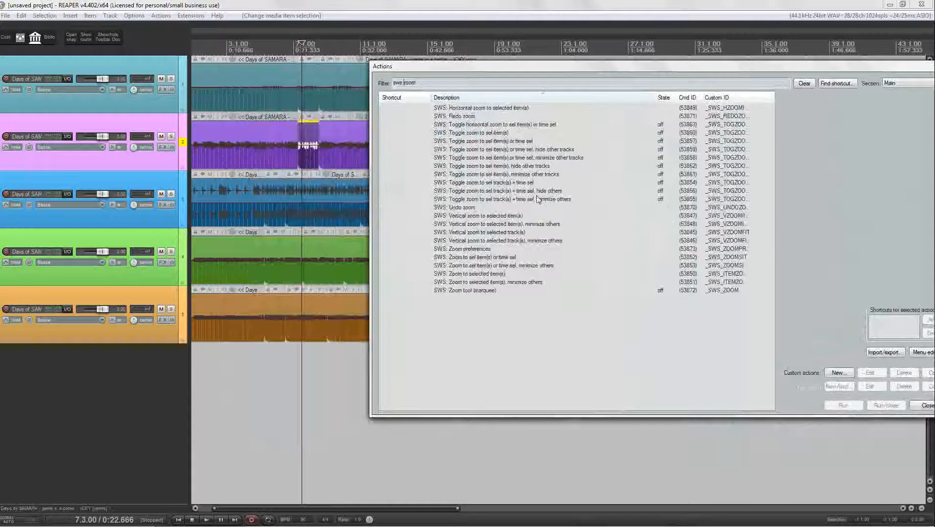
# Run SWS: Vertical zoom to selected item(s) on the selected bass item and revert it with SWS: Undo zoom
pyautogui.click(480, 216)
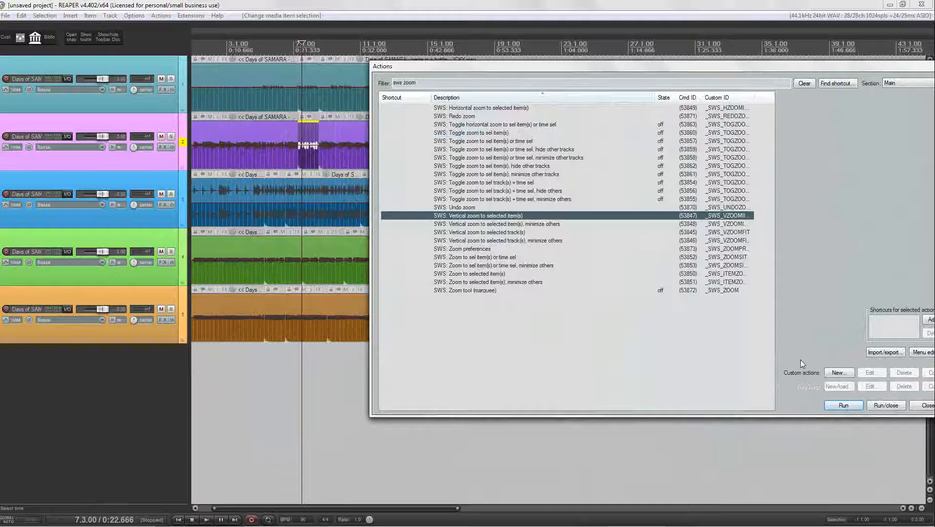
pyautogui.click(843, 406)
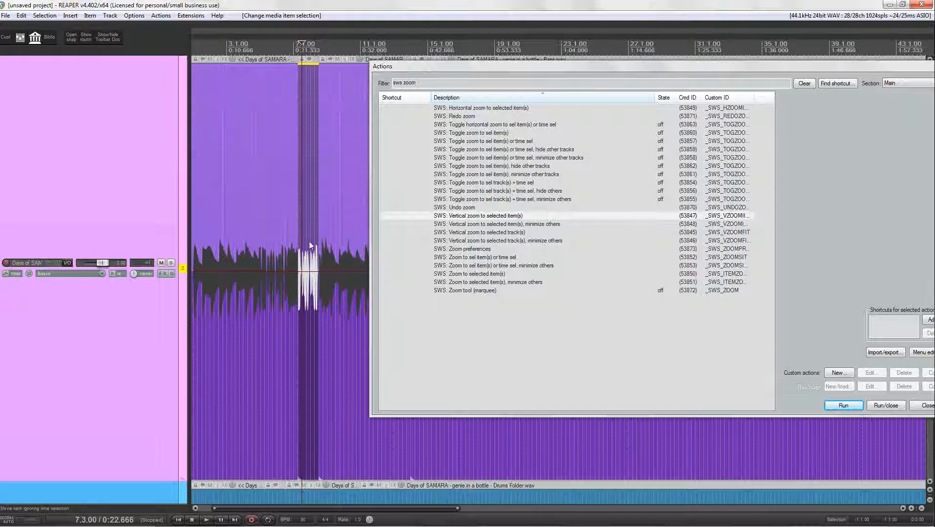
pyautogui.click(468, 208)
pyautogui.click(842, 405)
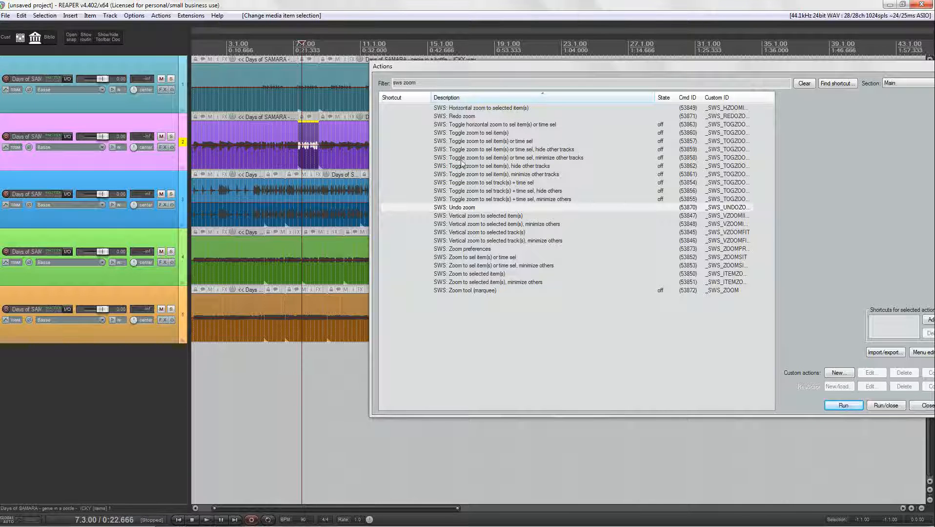
# Run SWS: Zoom to selected item(s) on the bass item and restore the five-track view with SWS: Undo zoom
pyautogui.click(473, 258)
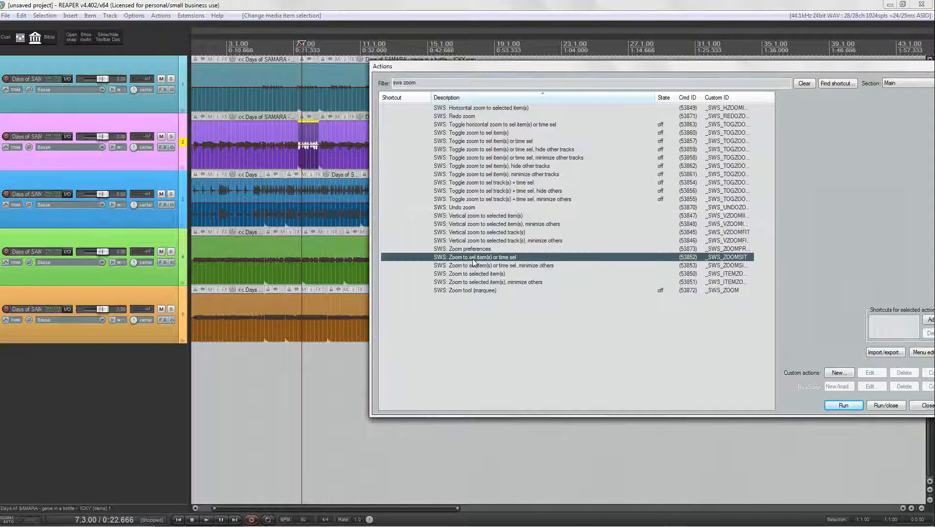
pyautogui.click(481, 274)
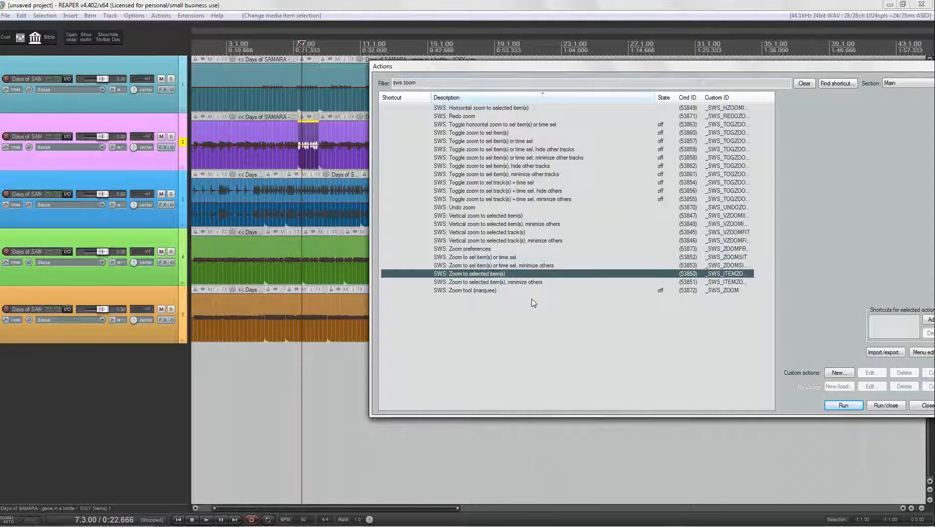
pyautogui.click(839, 405)
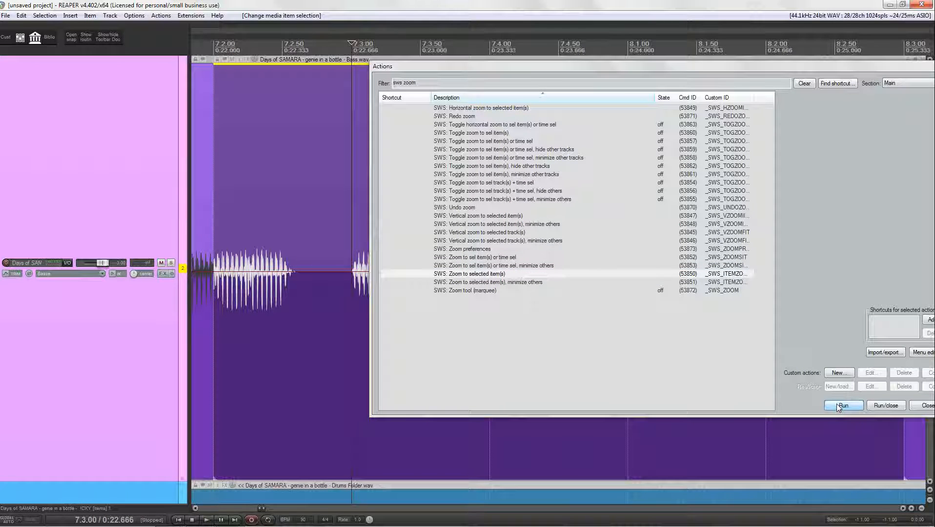
pyautogui.moveTo(553, 69); pyautogui.dragTo(494, 79)
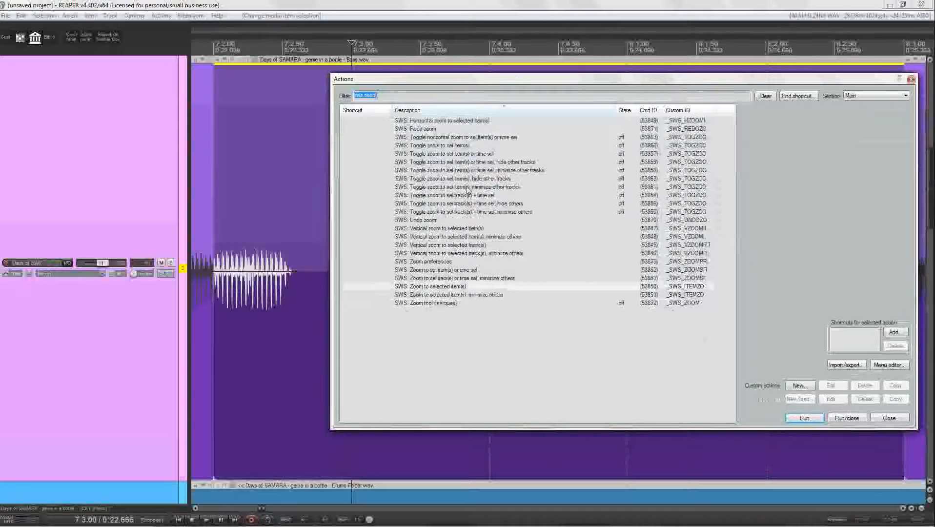
pyautogui.click(420, 220)
pyautogui.click(810, 419)
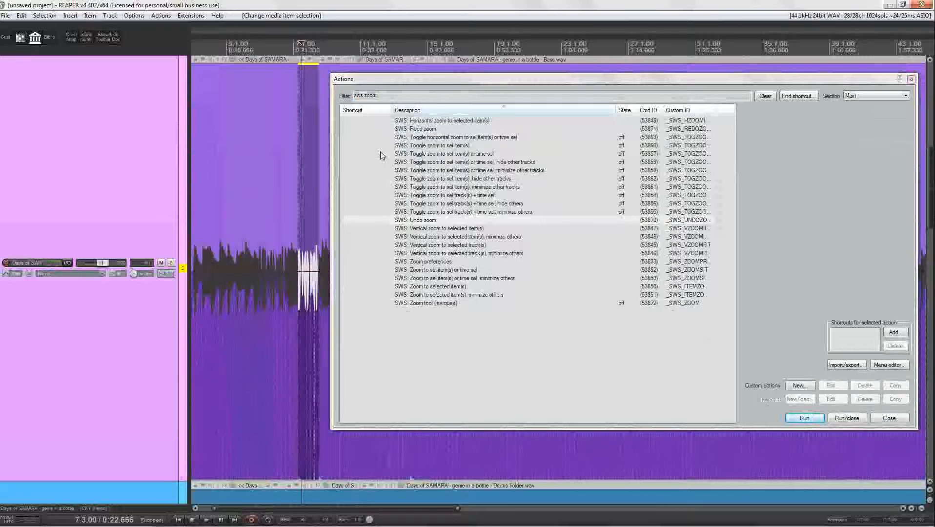
pyautogui.click(802, 417)
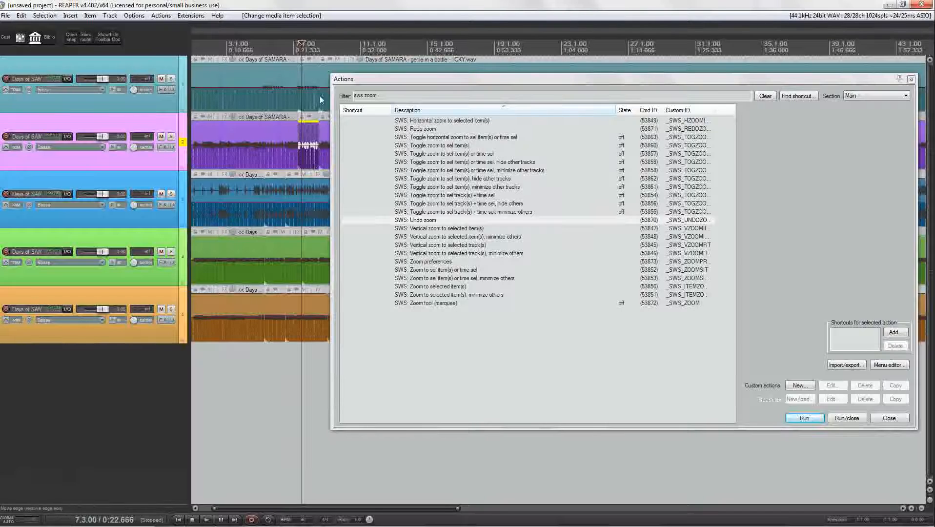
# Assign the D key as the shortcut for SWS: Toggle zoom to sel item(s)
pyautogui.scroll(1, 300, 80)
pyautogui.scroll(1, 300, 80)
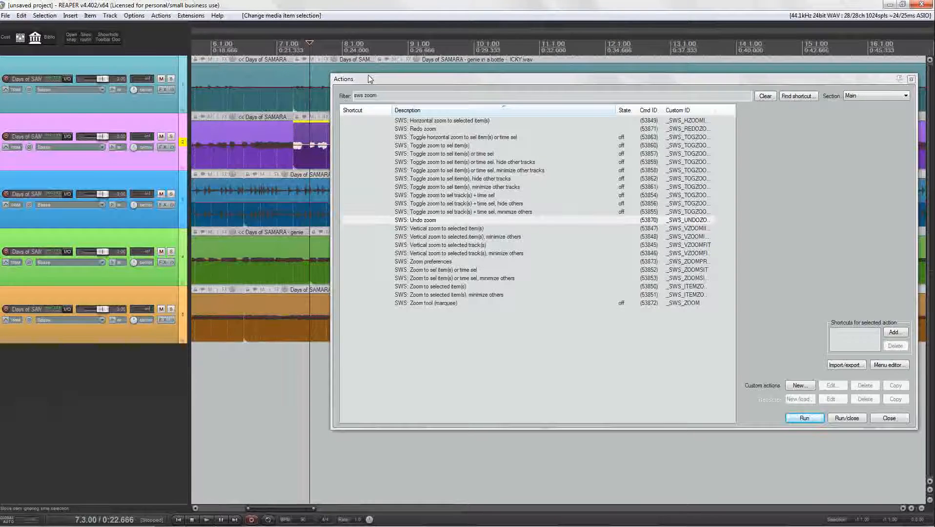
pyautogui.moveTo(369, 79); pyautogui.dragTo(508, 60)
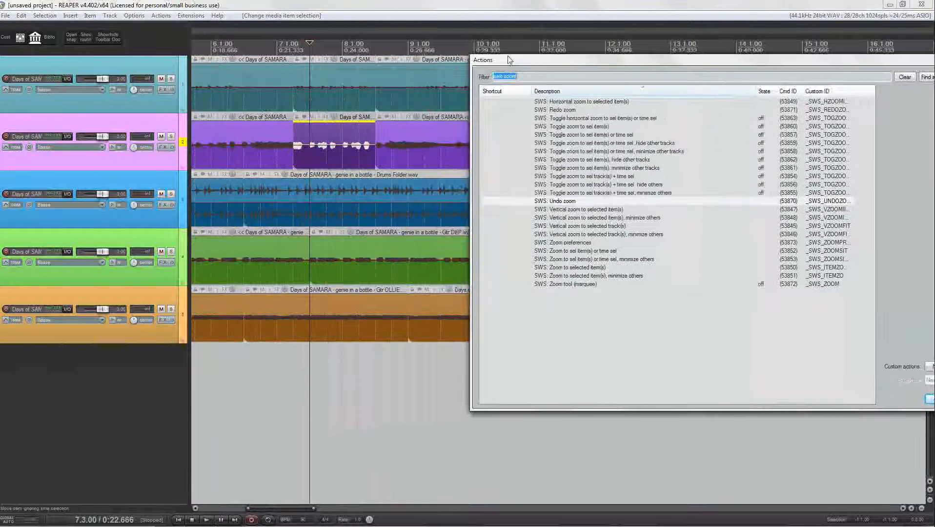
pyautogui.click(580, 128)
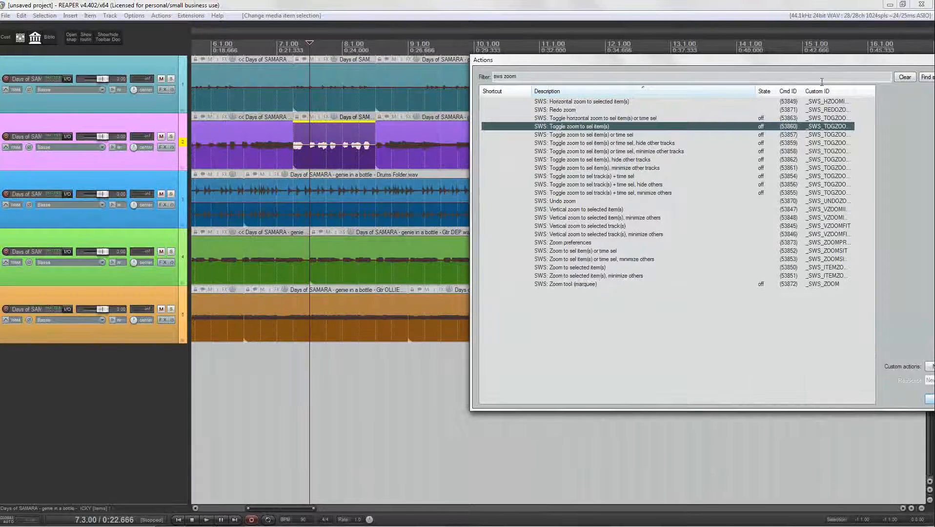
pyautogui.moveTo(836, 65); pyautogui.dragTo(712, 63)
pyautogui.click(911, 310)
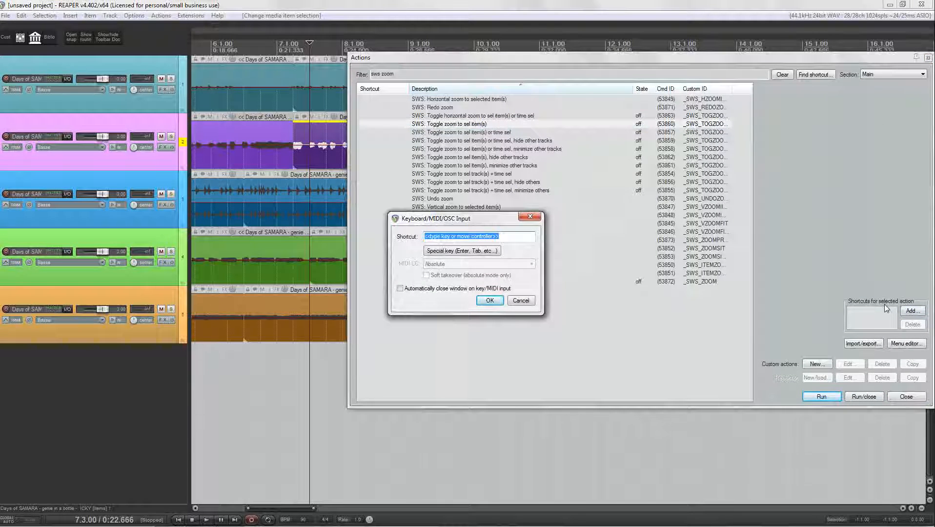
pyautogui.press('d')
pyautogui.click(497, 302)
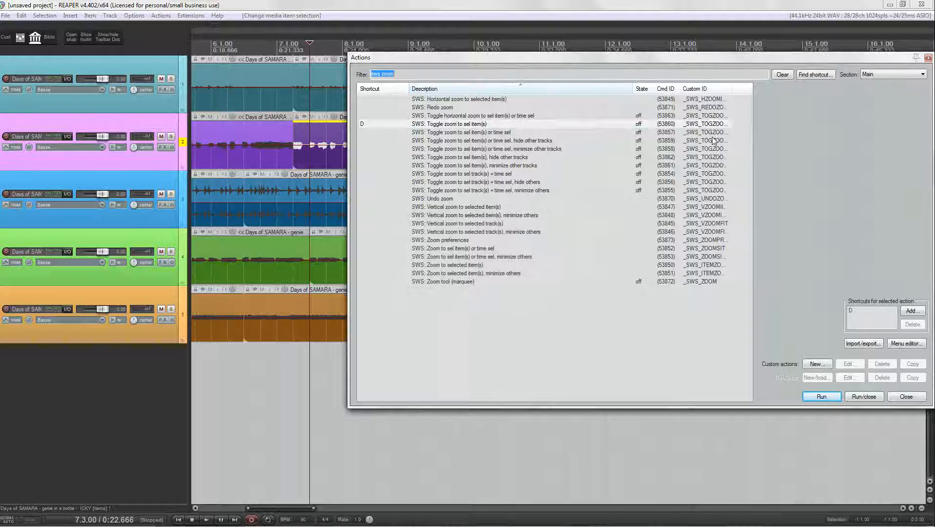
# Close the action list and test the toggle shortcut by zooming to the selected bass item and back out
pyautogui.click(928, 58)
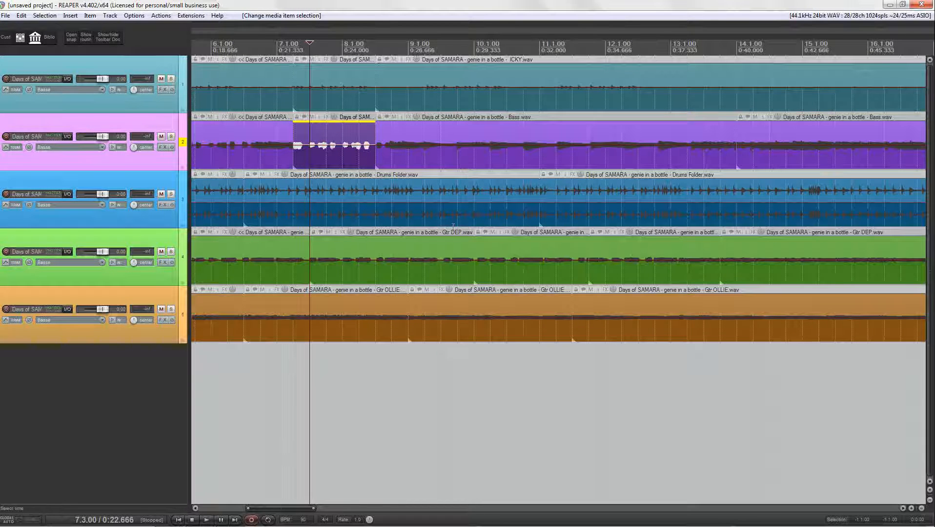
pyautogui.press('z')
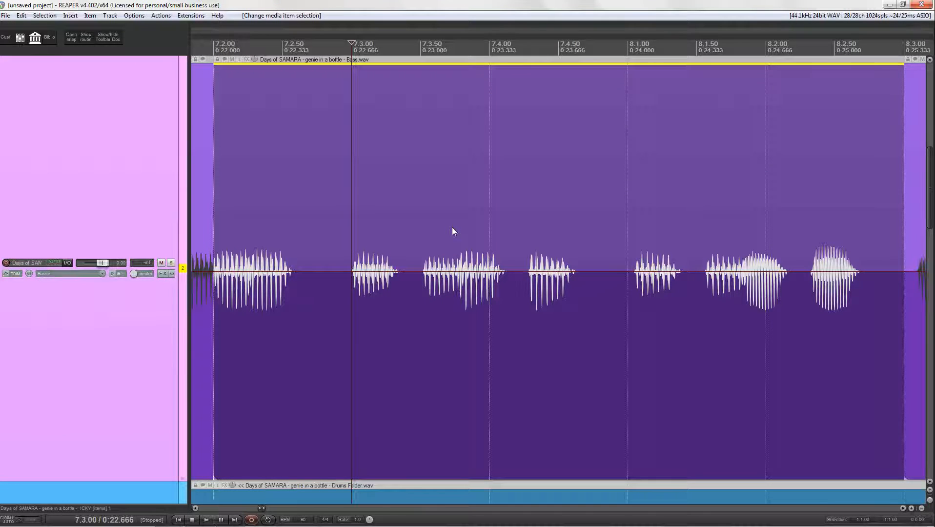
pyautogui.press('z')
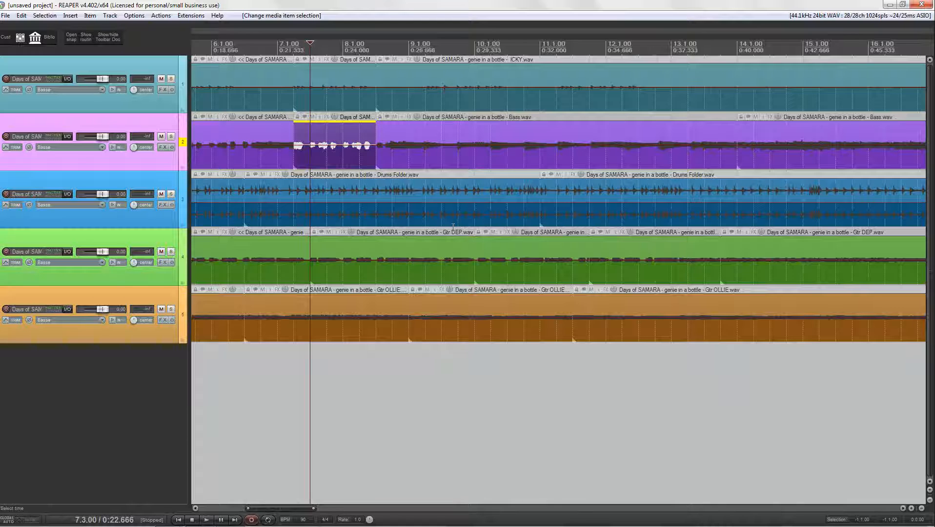
# Reopen the action list and assign the A key as the shortcut for SWS: Undo zoom
pyautogui.click(160, 15)
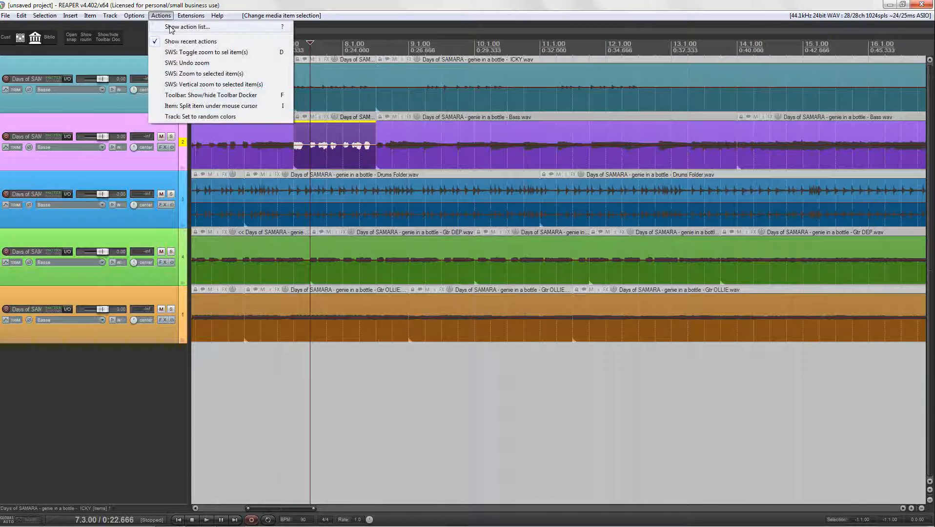
pyautogui.click(171, 27)
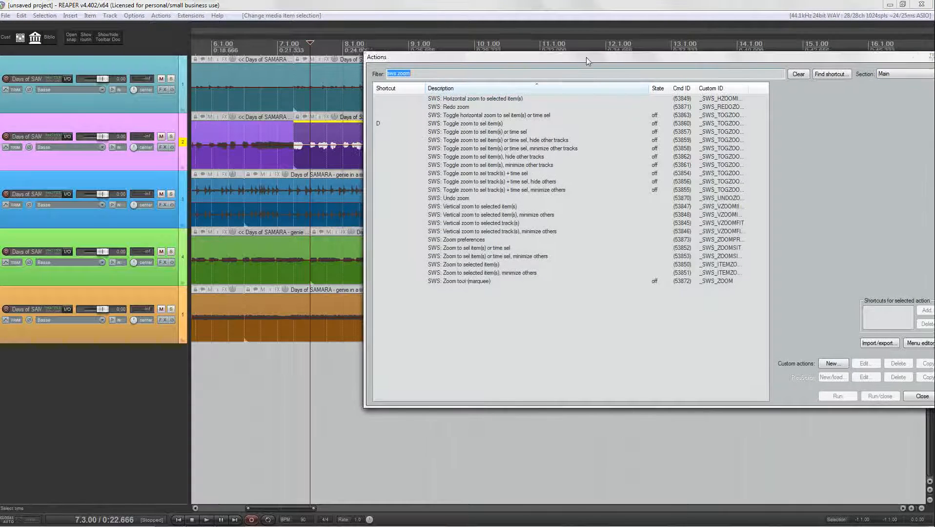
pyautogui.moveTo(586, 57); pyautogui.dragTo(573, 47)
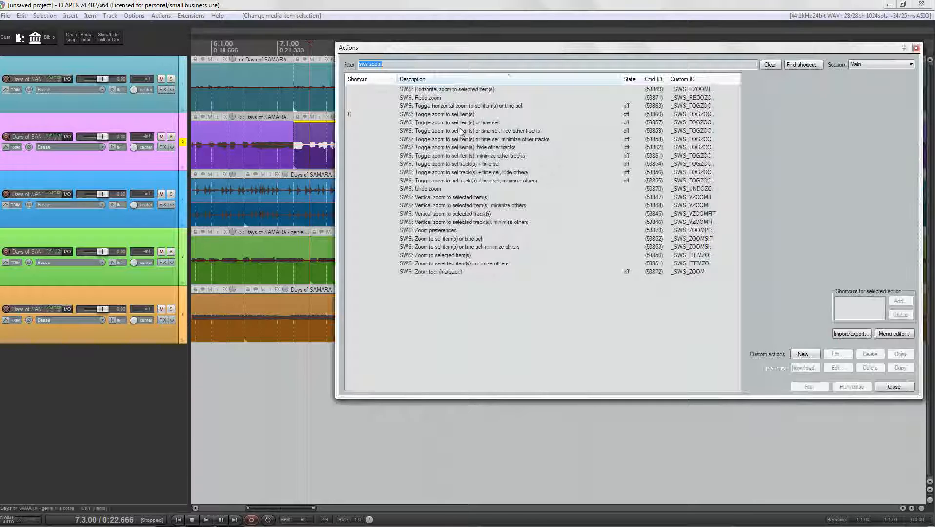
pyautogui.moveTo(503, 55)
pyautogui.mouseDown()
pyautogui.moveTo(538, 85)
pyautogui.moveTo(501, 65)
pyautogui.mouseUp()
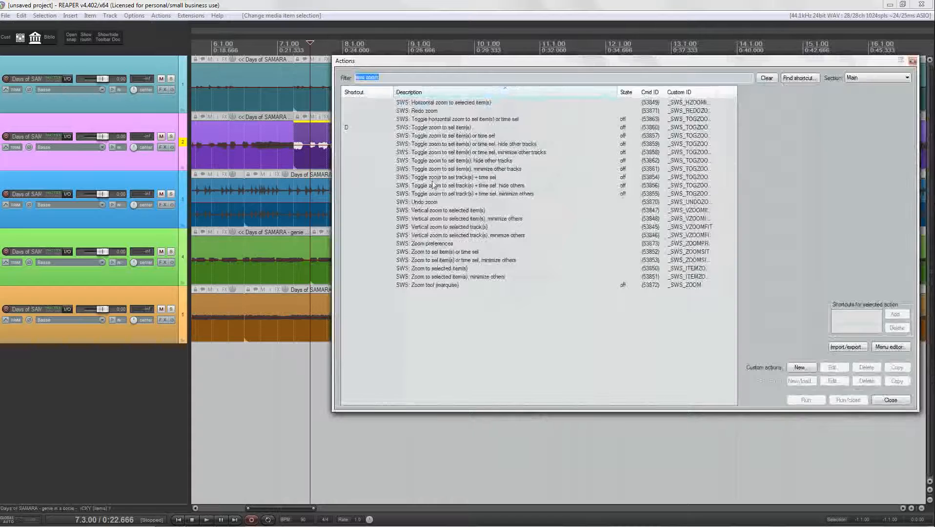
pyautogui.click(425, 203)
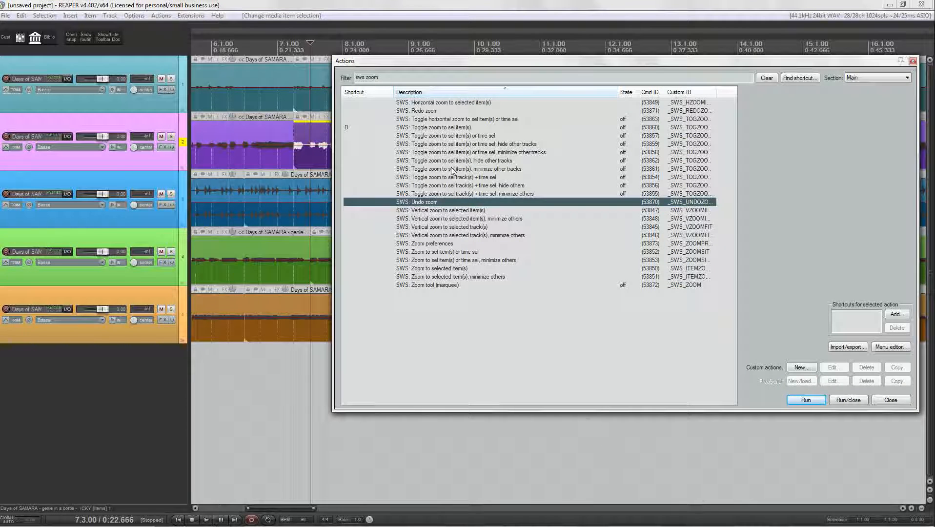
pyautogui.click(895, 315)
pyautogui.press('a')
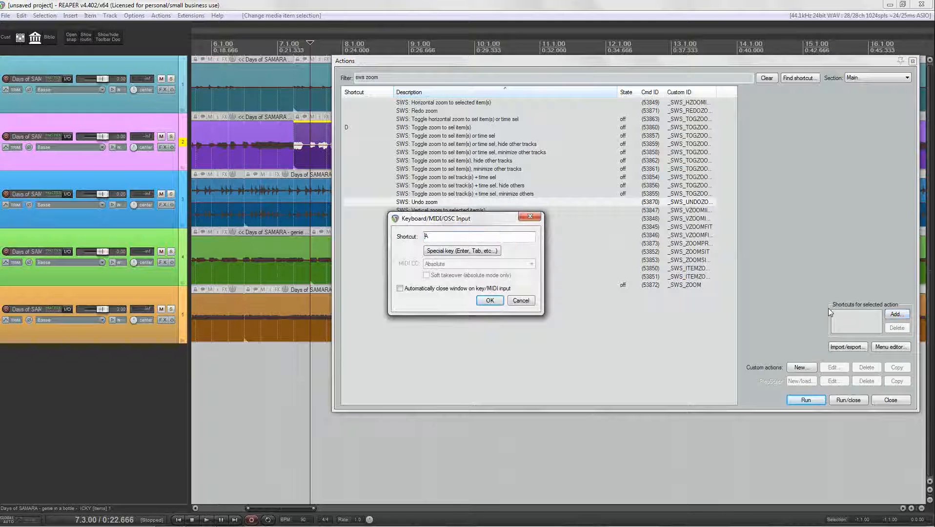
pyautogui.click(491, 300)
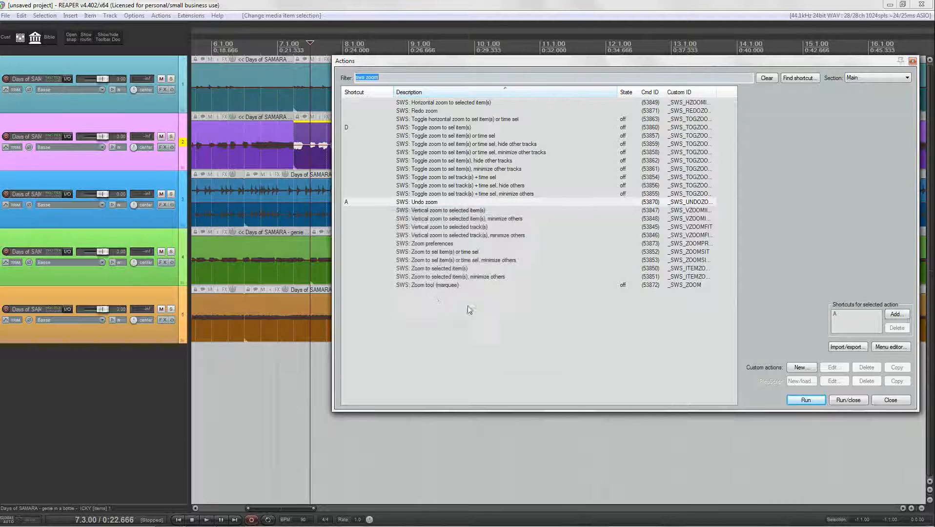
# Assign the Z key to SWS: Zoom tool (marquee), overriding its existing mapping, and close the action list
pyautogui.click(428, 285)
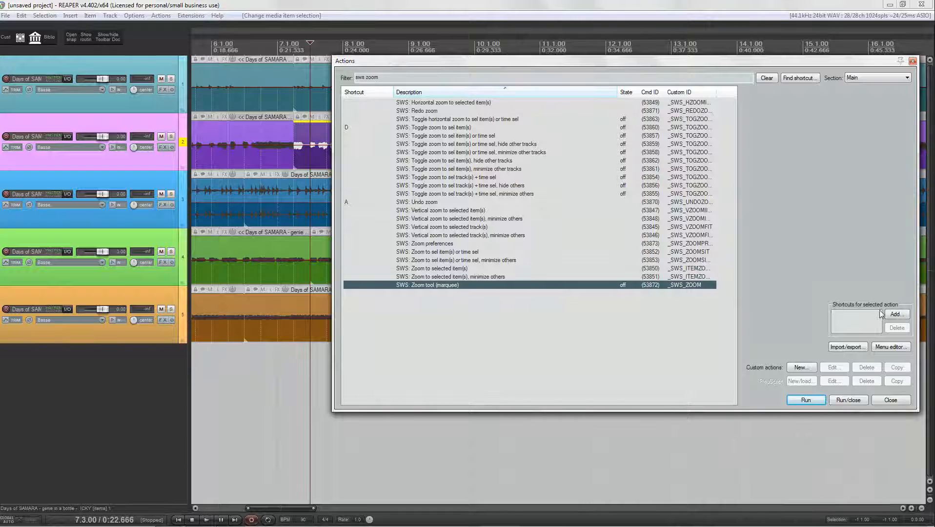
pyautogui.click(895, 314)
pyautogui.press('z')
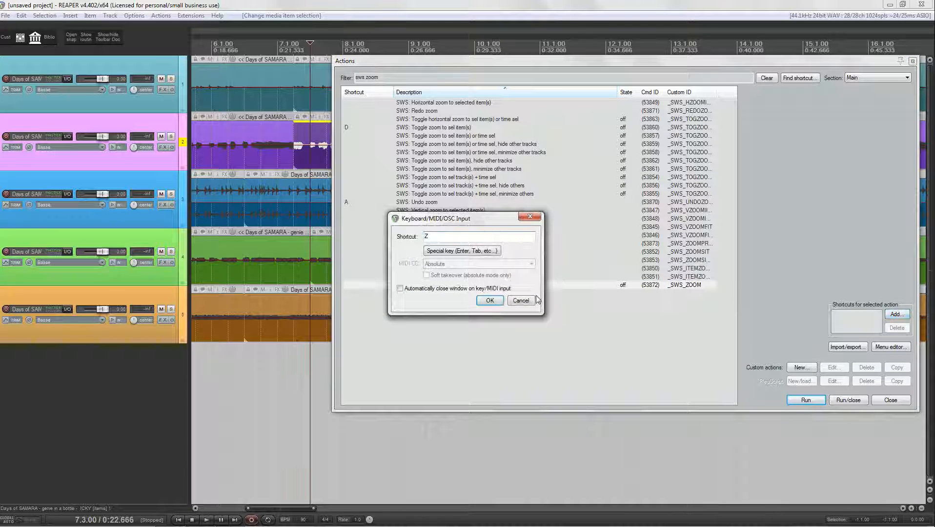
pyautogui.click(489, 301)
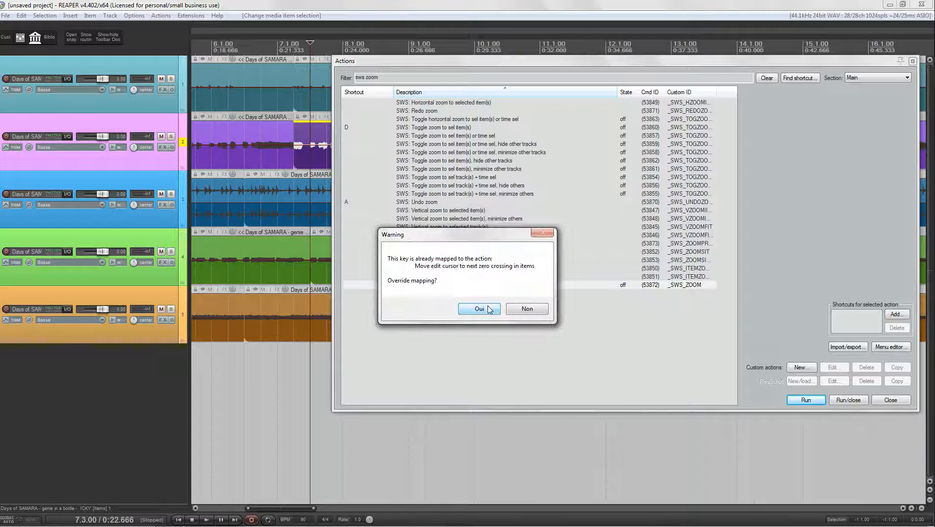
pyautogui.click(478, 308)
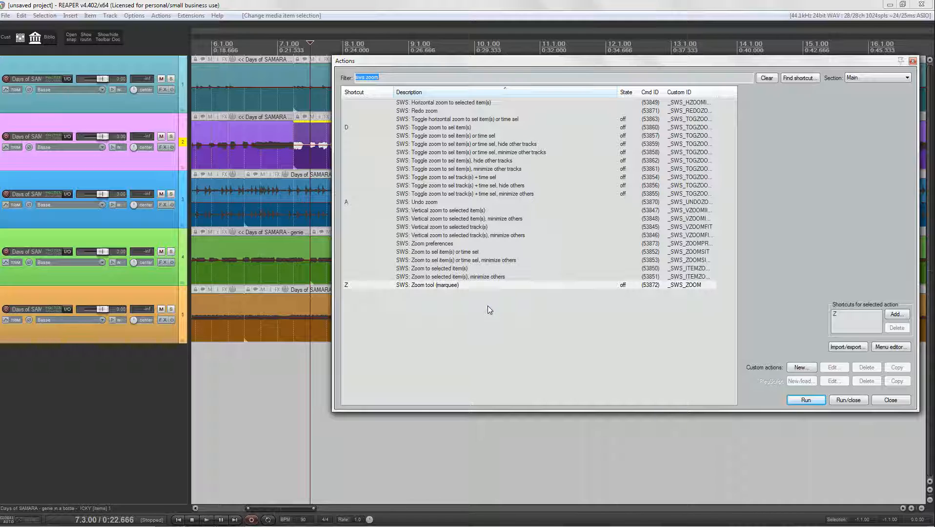
pyautogui.click(423, 286)
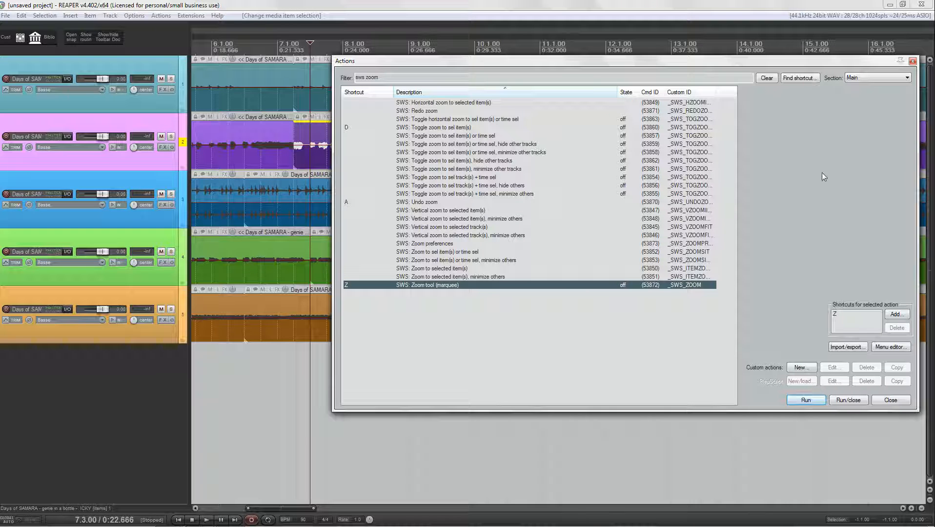
pyautogui.click(911, 61)
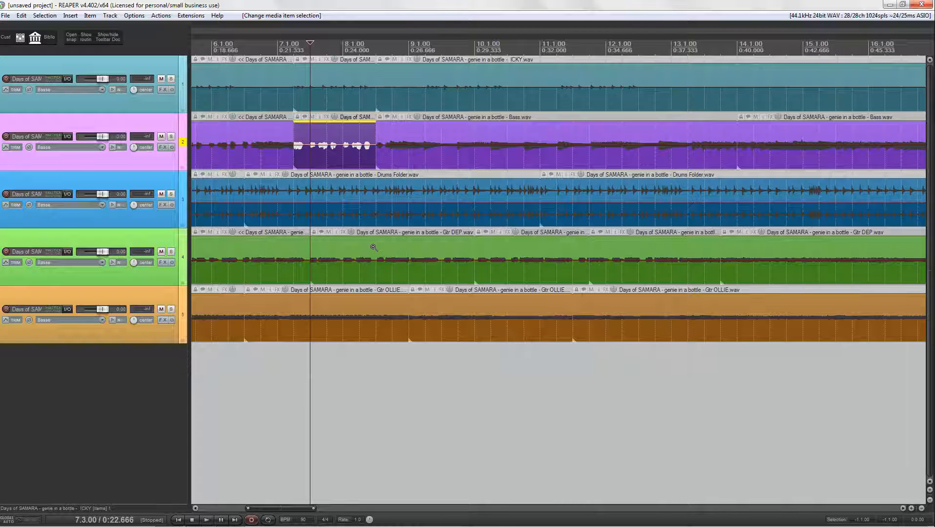
# Test the marquee zoom tool on several areas across the guitar, bass, ICKY and drum tracks, returning to the wide view after each zoom
pyautogui.moveTo(374, 248); pyautogui.dragTo(613, 320)
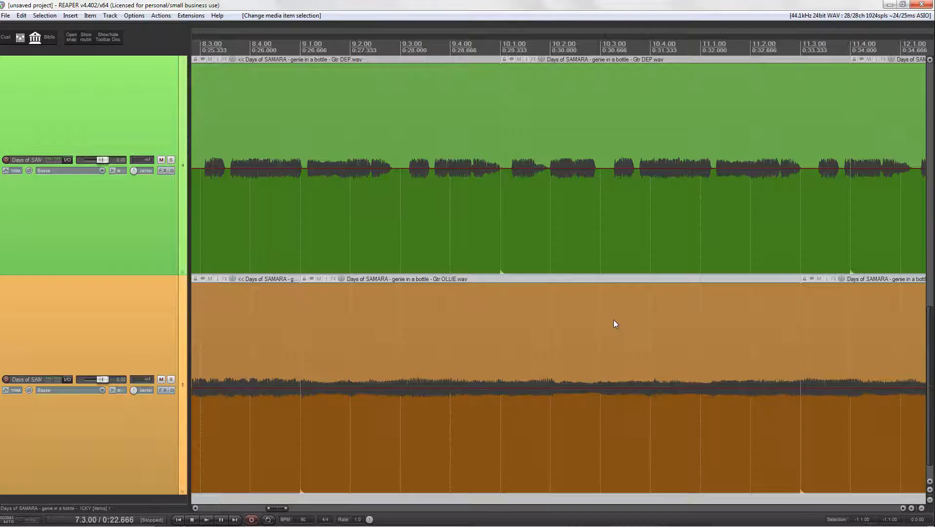
pyautogui.press('z')
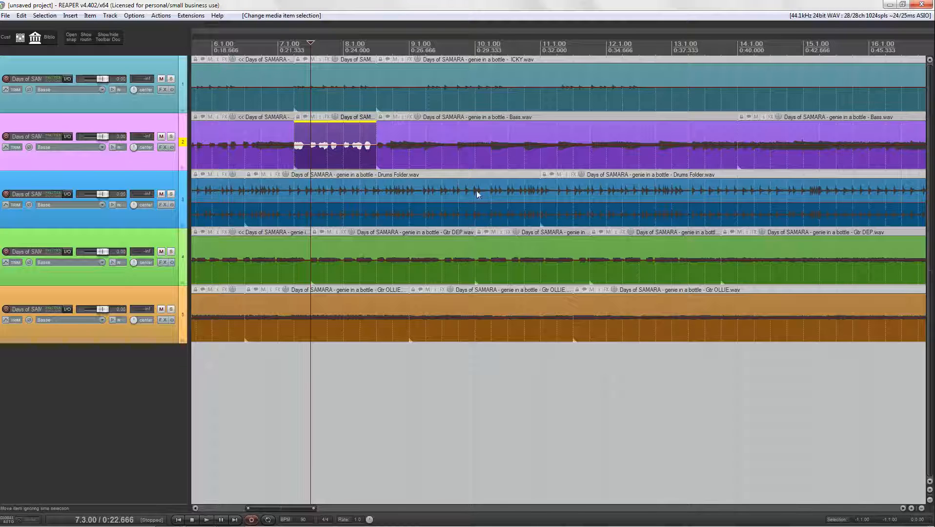
pyautogui.moveTo(483, 93); pyautogui.dragTo(529, 140)
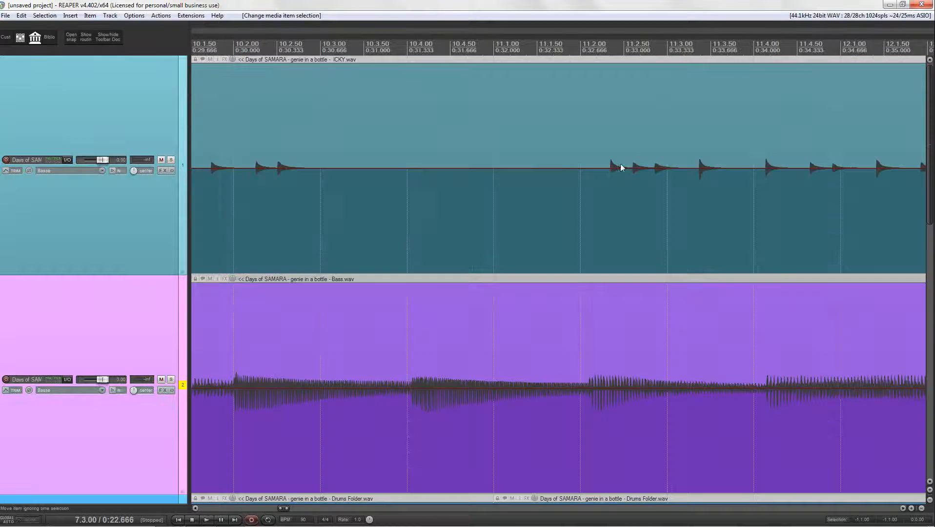
pyautogui.press('z')
pyautogui.click(309, 88)
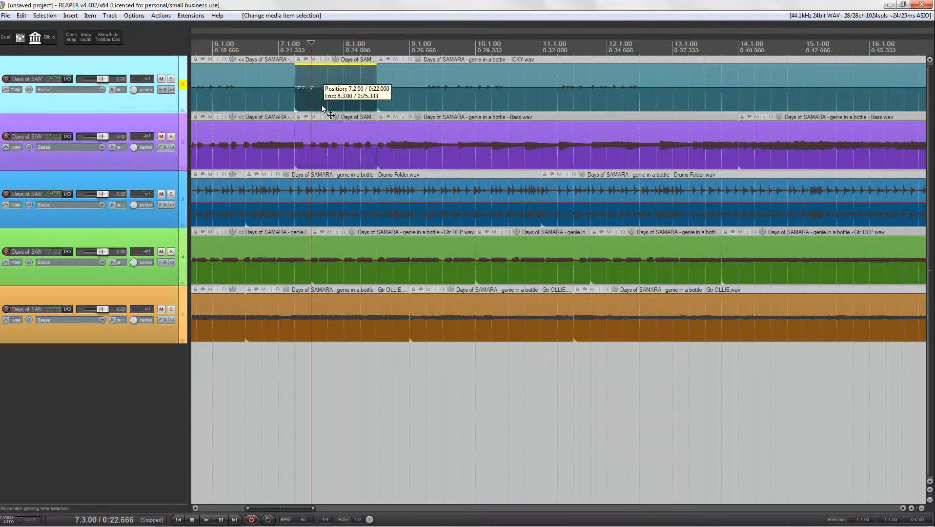
pyautogui.moveTo(328, 82); pyautogui.dragTo(462, 146)
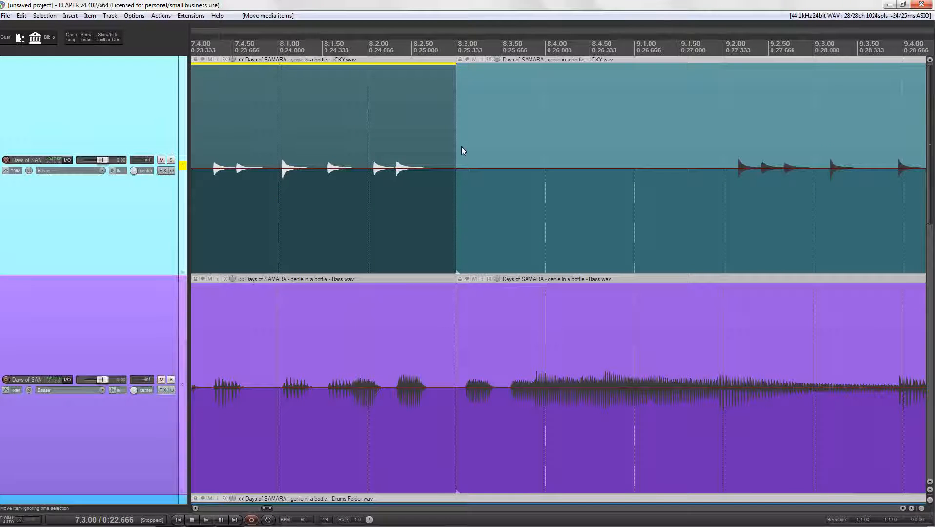
pyautogui.press('z')
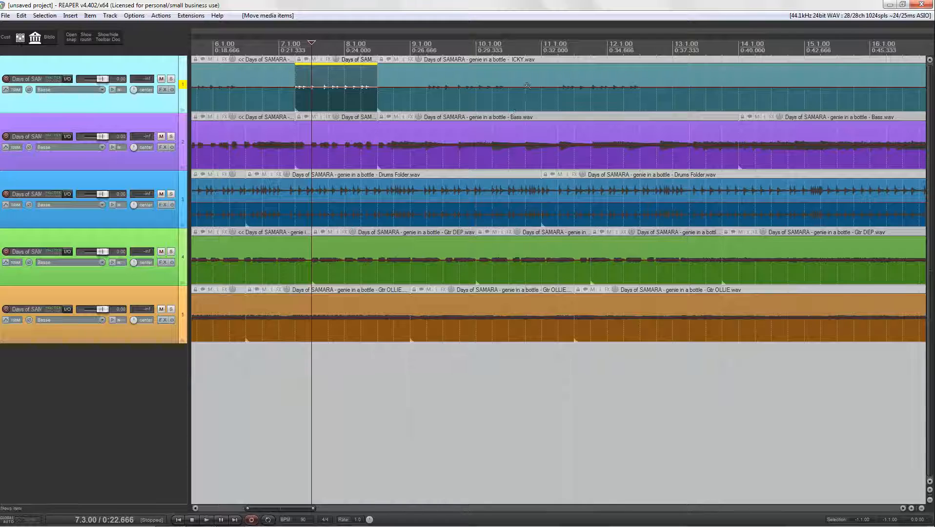
pyautogui.moveTo(527, 83); pyautogui.dragTo(785, 214)
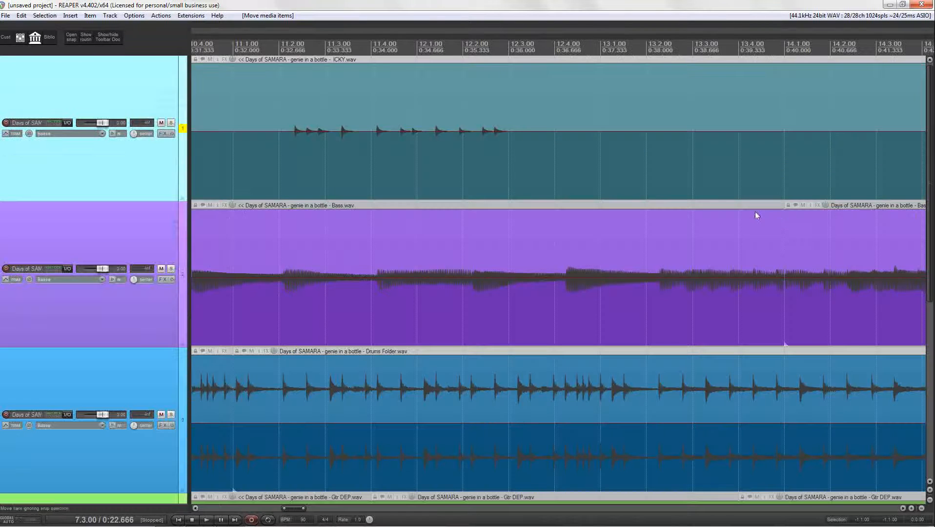
pyautogui.press('z')
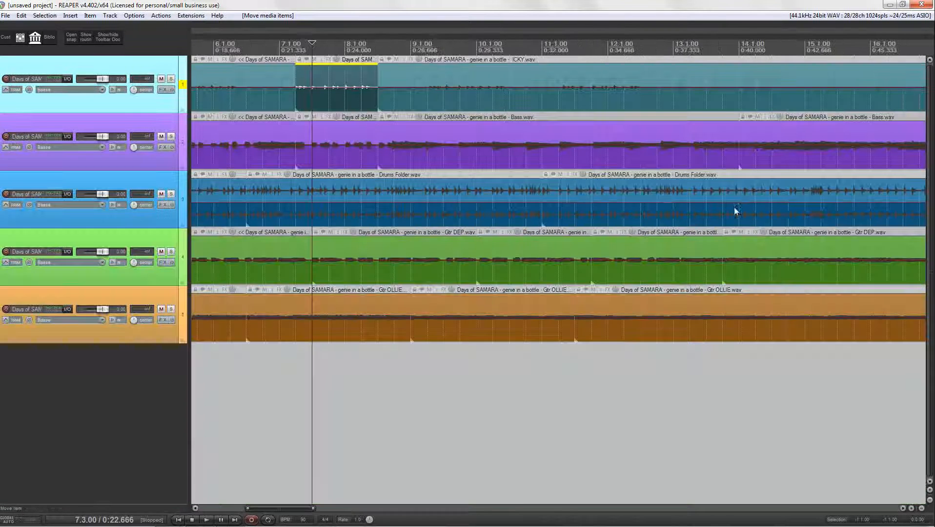
# Open the preferences and look up the mouse modifiers for right drag in the Arrange view context
pyautogui.click(167, 19)
pyautogui.moveTo(140, 19)
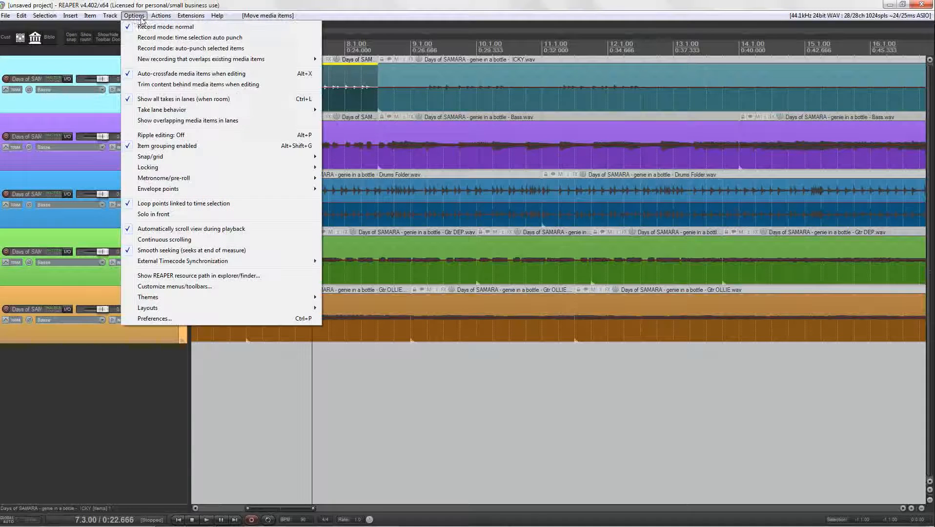
pyautogui.click(150, 319)
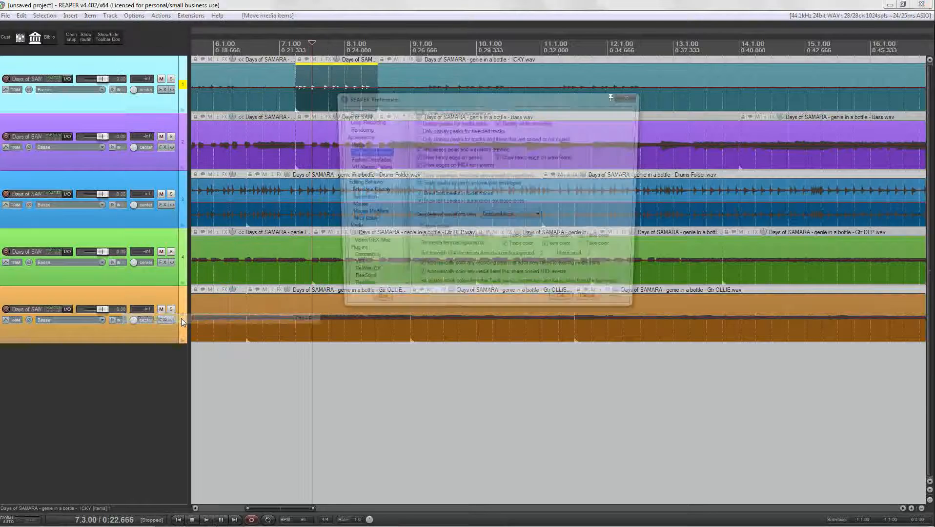
pyautogui.click(362, 214)
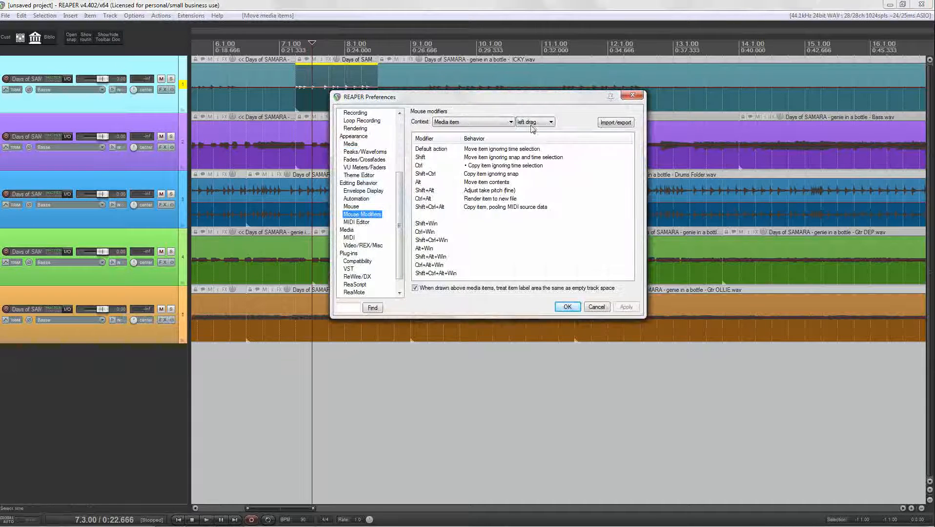
pyautogui.click(491, 123)
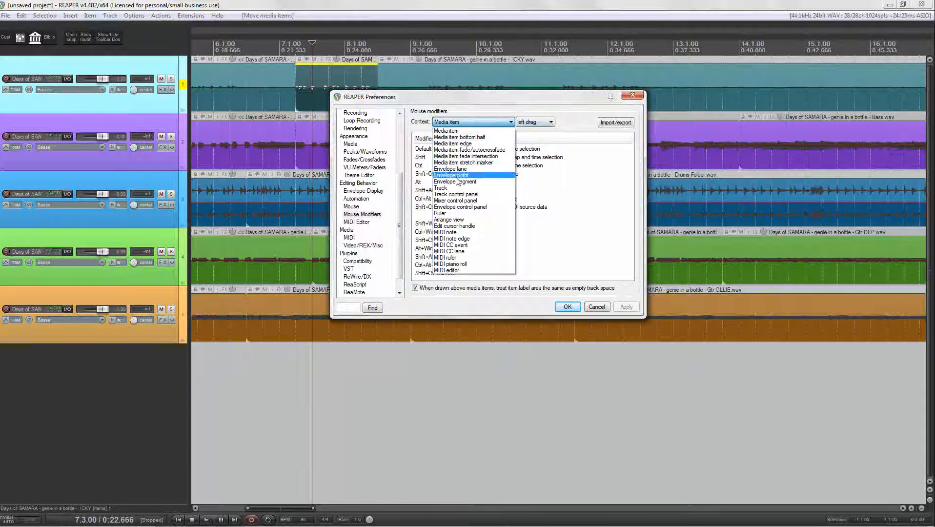
pyautogui.click(448, 220)
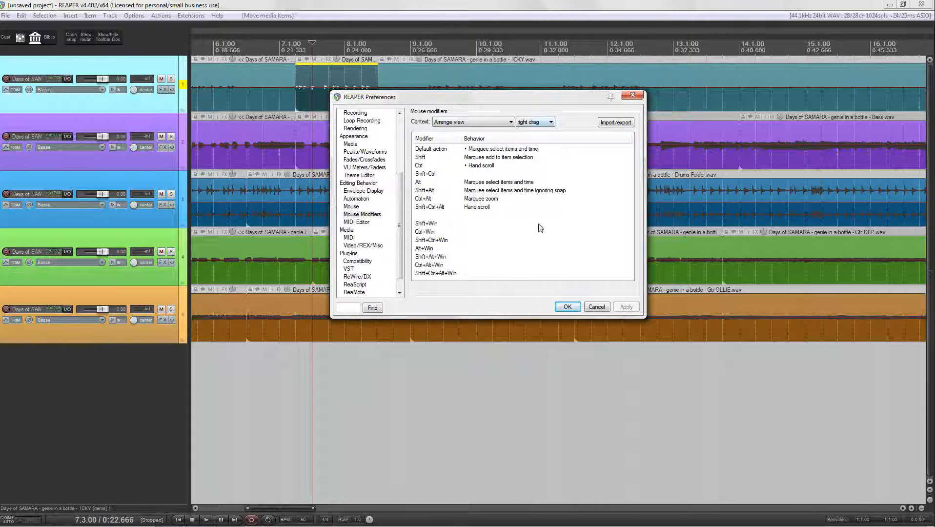
# Close the preferences, test the built-in marquee zoom modifier across the upper four tracks, and zoom back out
pyautogui.click(567, 307)
pyautogui.keyDown('ctrl'); pyautogui.keyDown('alt'); pyautogui.moveTo(413, 93); pyautogui.dragTo(646, 252); pyautogui.keyUp('alt'); pyautogui.keyUp('ctrl')
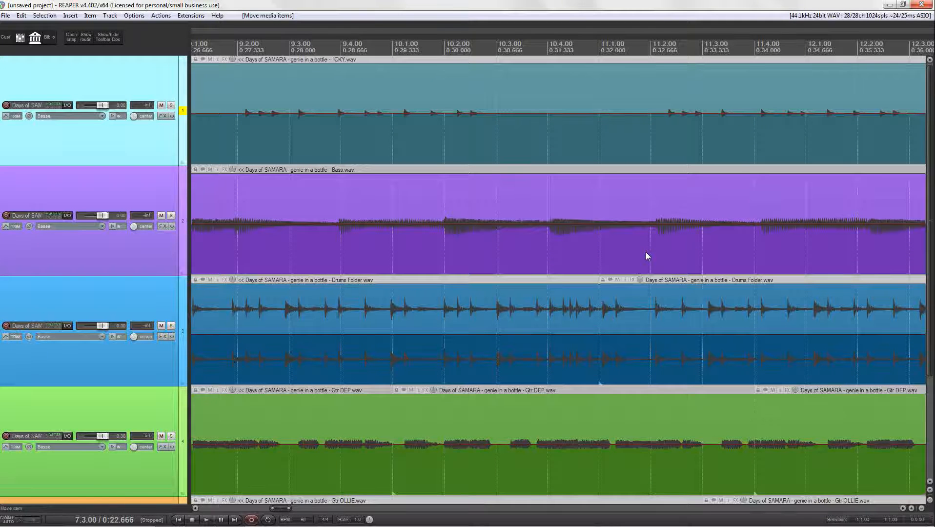
pyautogui.keyDown('ctrl'); pyautogui.keyDown('alt'); pyautogui.middleClick(645, 252); pyautogui.keyUp('alt'); pyautogui.keyUp('ctrl')
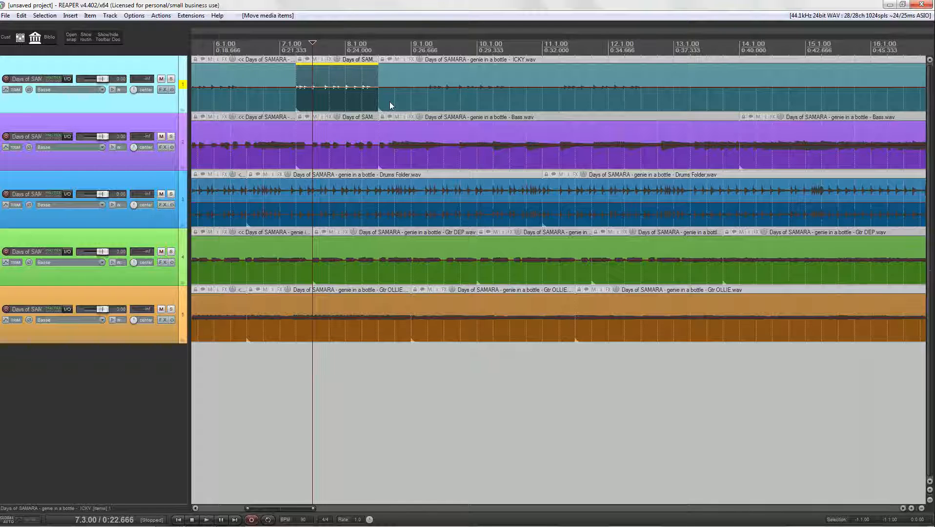
# Run SWS: Zoom preferences from the action list, close the list, and place the preferences window over the arrangement
pyautogui.click(166, 16)
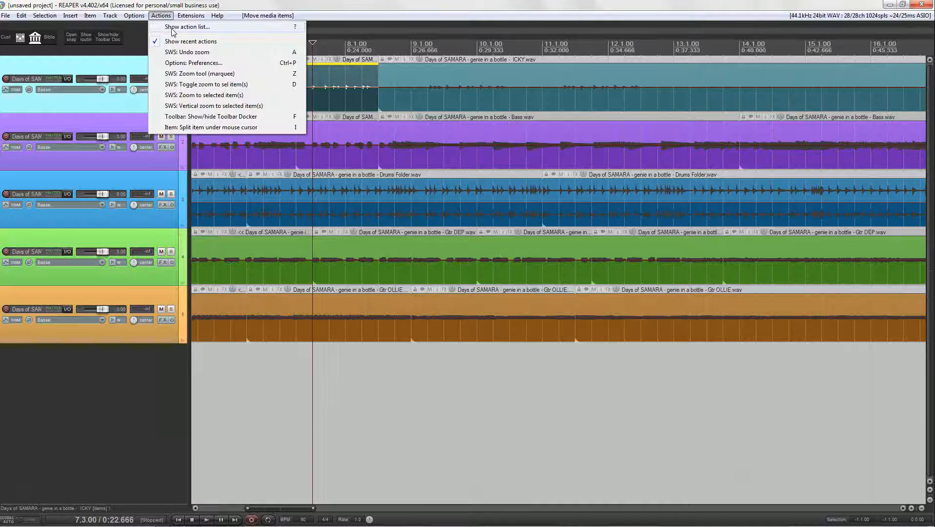
pyautogui.click(171, 28)
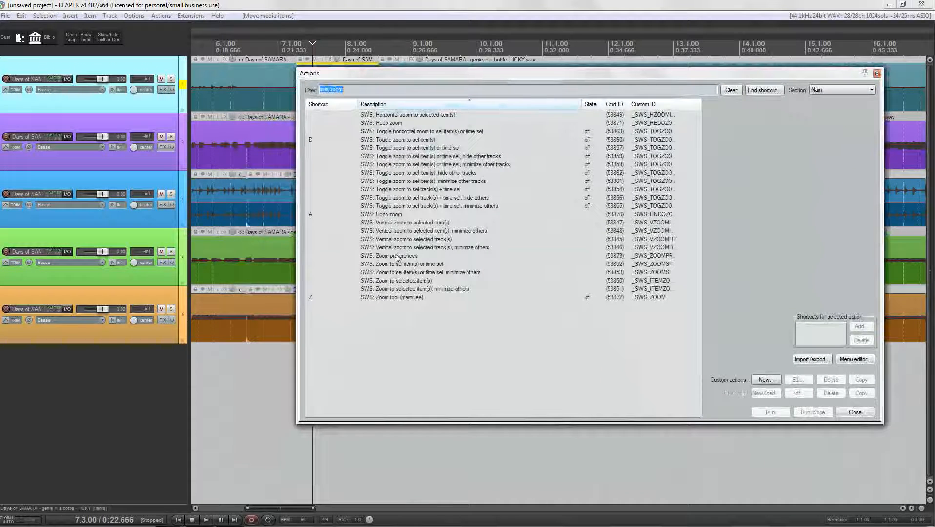
pyautogui.click(397, 257)
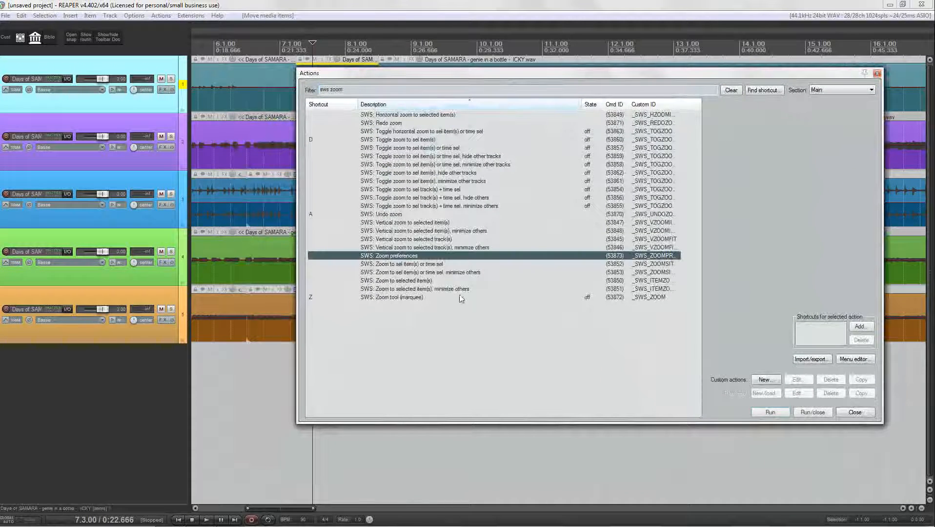
pyautogui.click(770, 412)
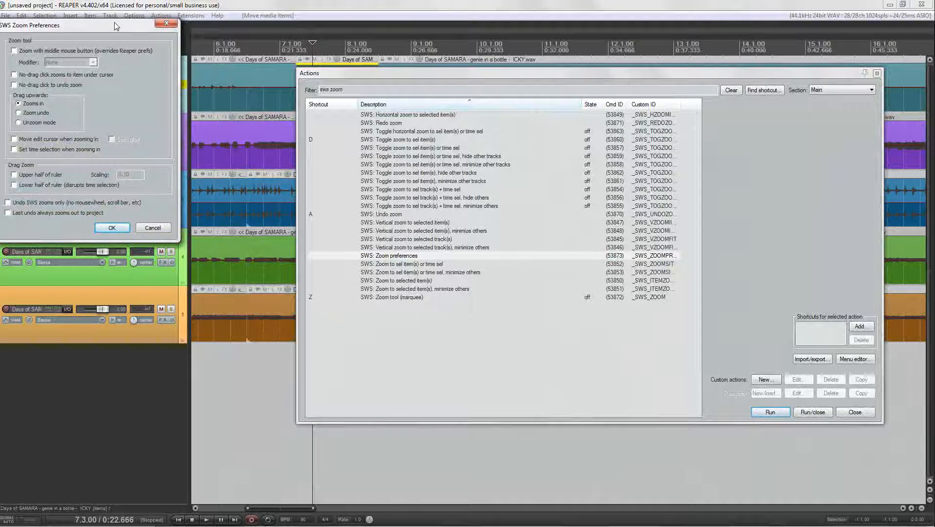
pyautogui.moveTo(112, 29); pyautogui.dragTo(578, 113)
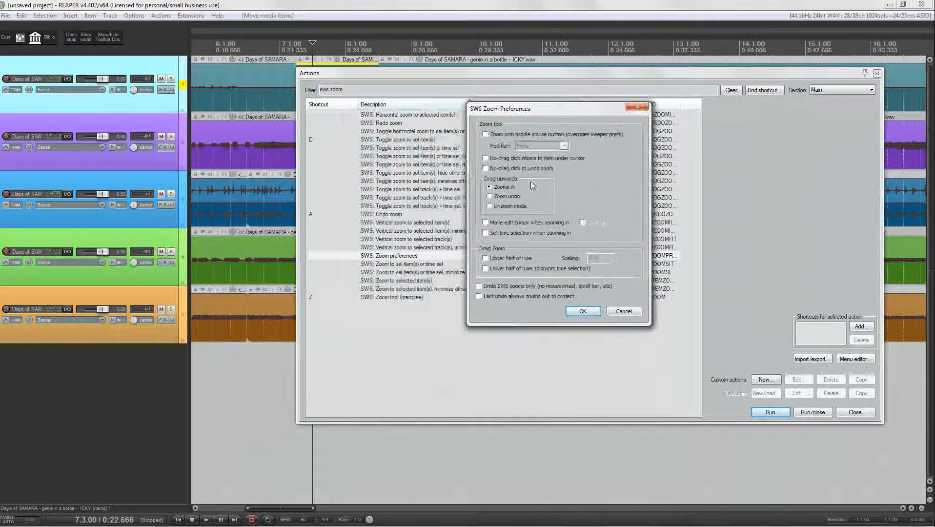
pyautogui.click(876, 74)
pyautogui.moveTo(540, 110); pyautogui.dragTo(628, 81)
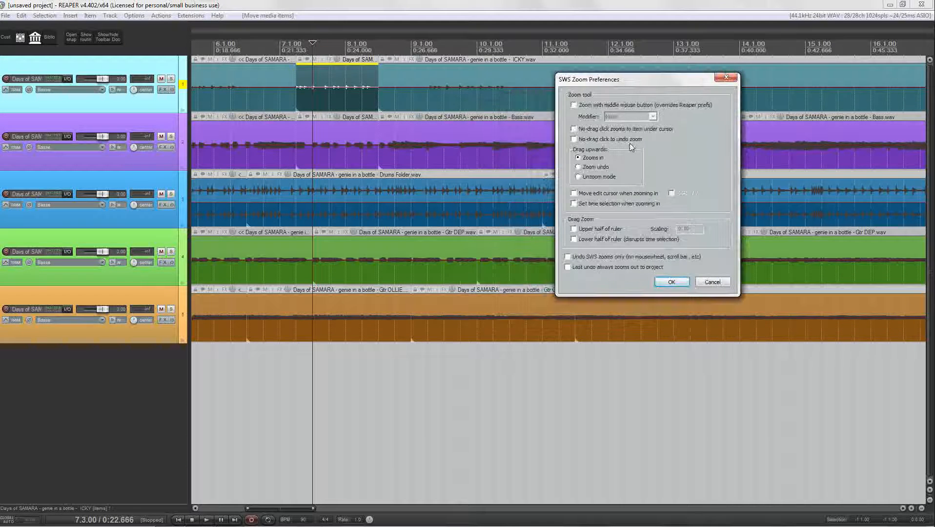
# Enable zoom with the middle mouse button without a modifier, and test it by marquee zooming in and back out twice
pyautogui.click(573, 105)
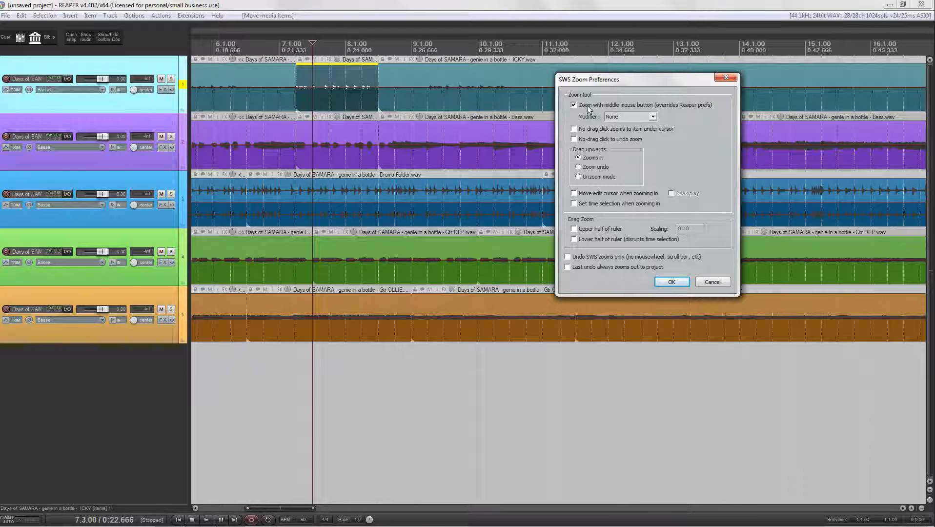
pyautogui.click(666, 283)
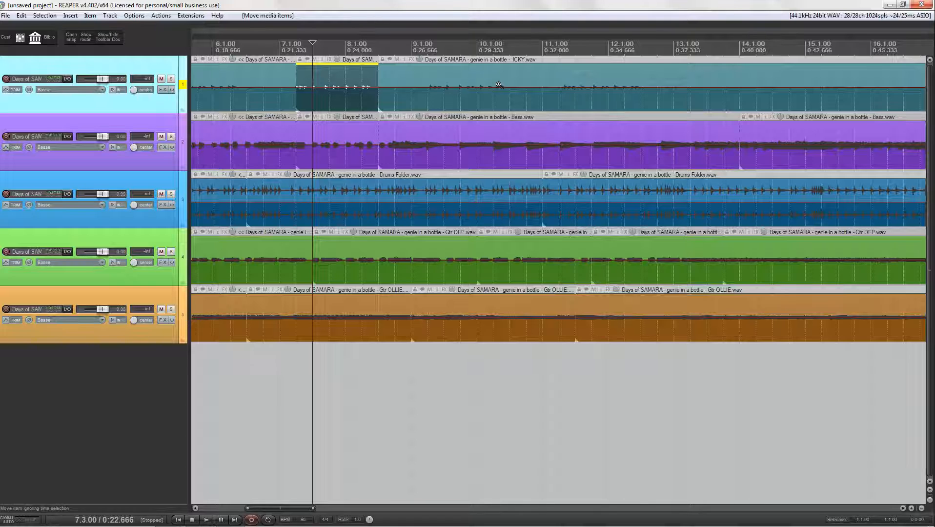
pyautogui.moveTo(504, 85); pyautogui.dragTo(688, 289)
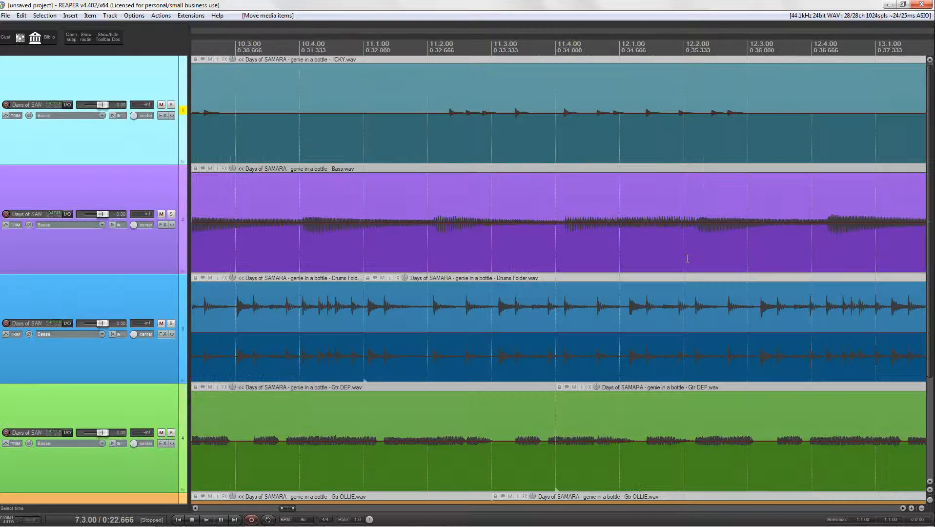
pyautogui.click(638, 240)
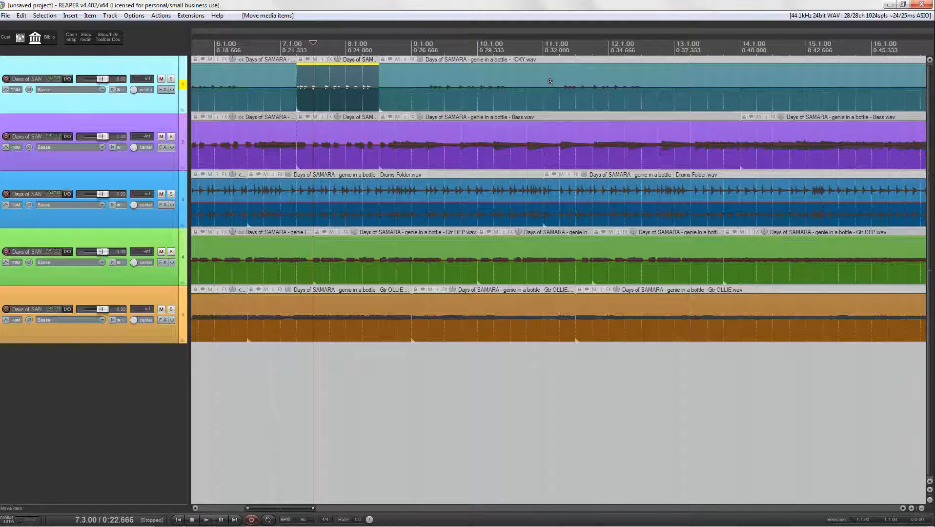
pyautogui.moveTo(548, 56); pyautogui.dragTo(735, 226)
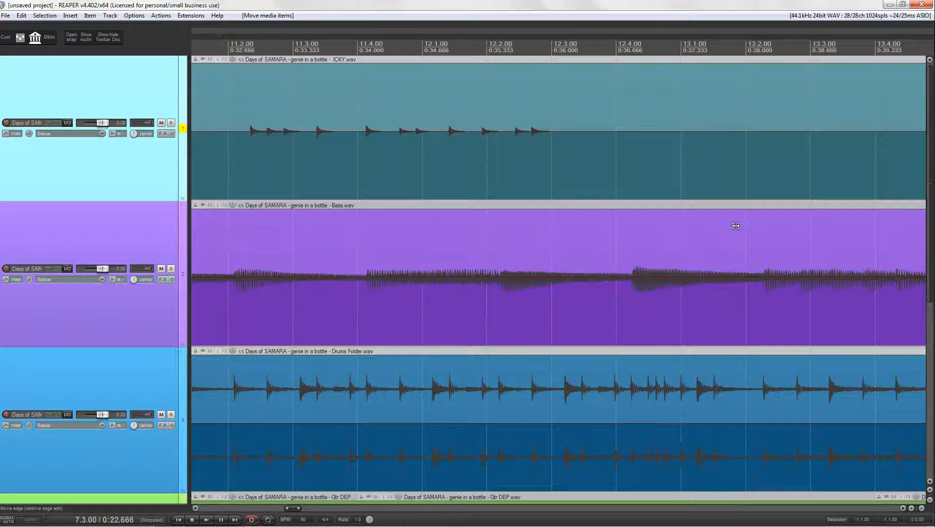
pyautogui.click(640, 212)
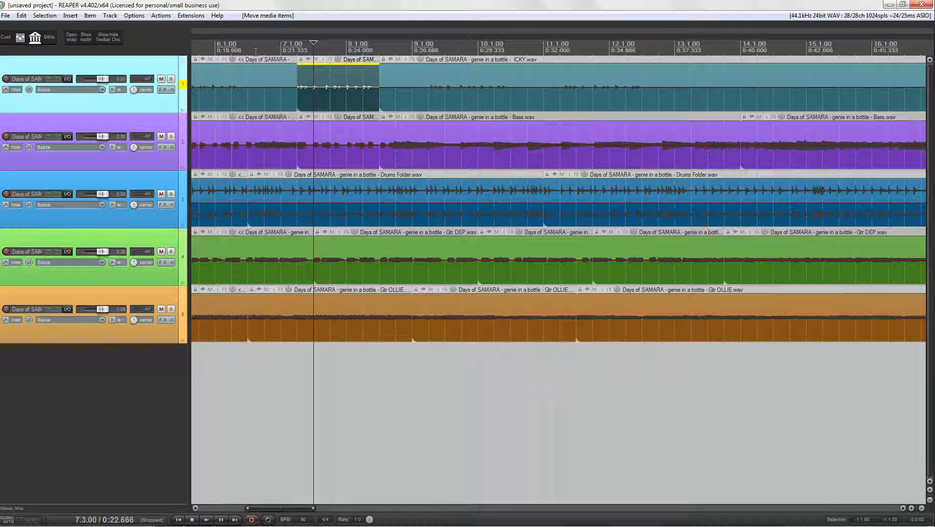
# Reopen the SWS zoom preferences, view the available modifiers, and turn off zoom with the middle mouse button
pyautogui.click(165, 17)
pyautogui.click(195, 26)
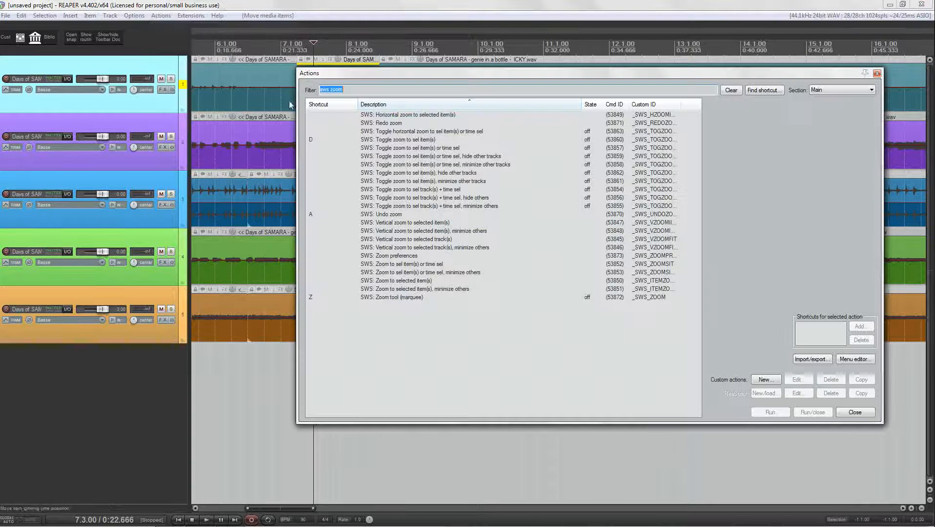
pyautogui.click(403, 257)
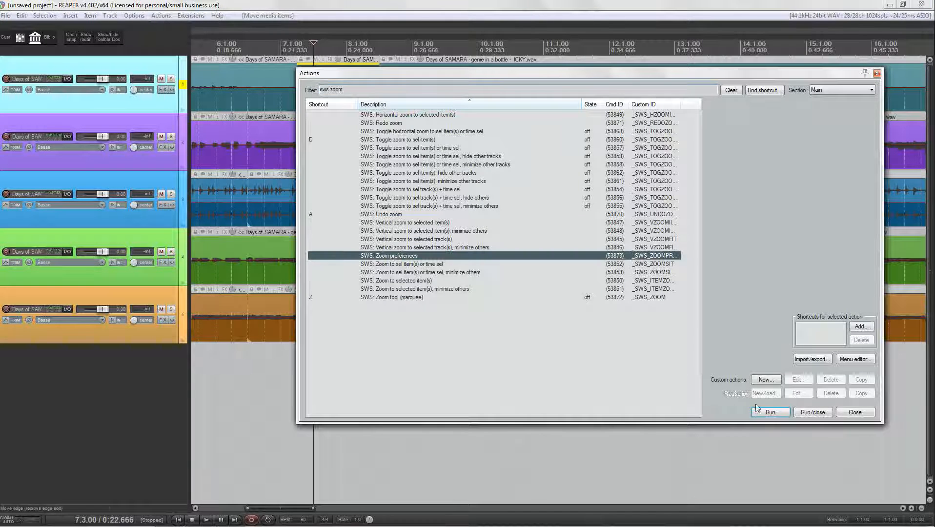
pyautogui.click(770, 412)
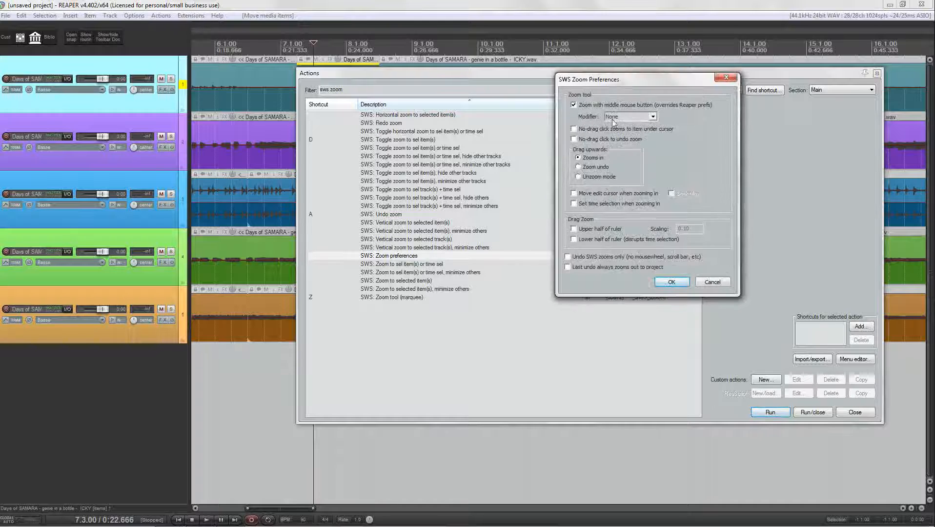
pyautogui.click(653, 116)
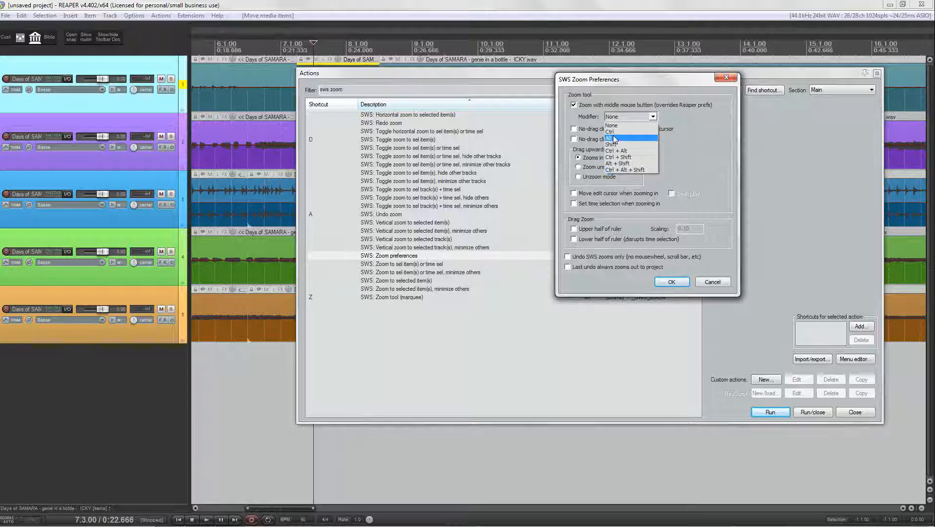
pyautogui.click(619, 96)
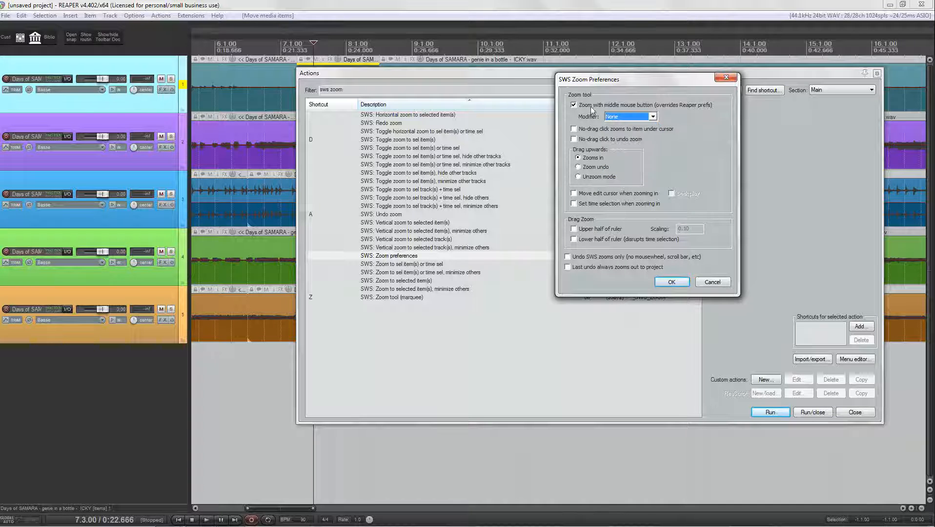
pyautogui.click(573, 106)
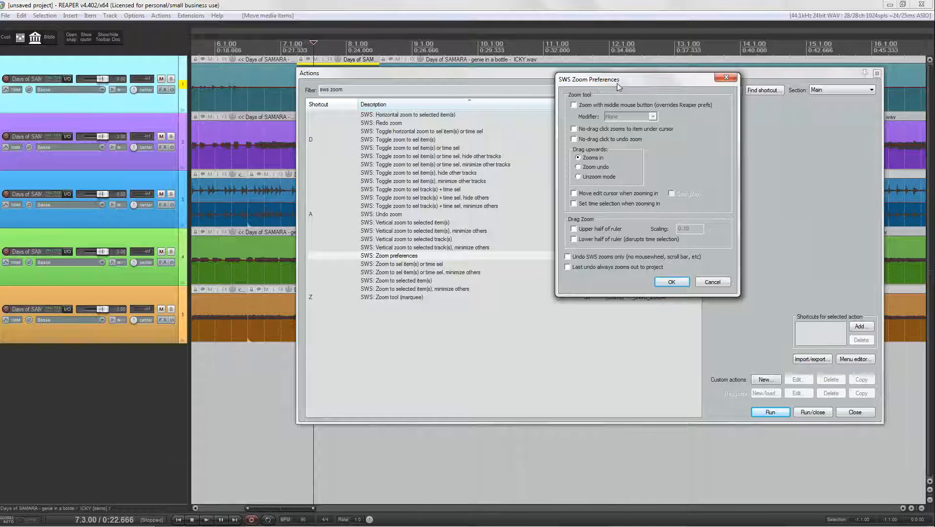
# Check the shortcut of the SWS: Zoom tool (marquee) action and move the action list away from the zoom preferences
pyautogui.moveTo(617, 86); pyautogui.dragTo(522, 84)
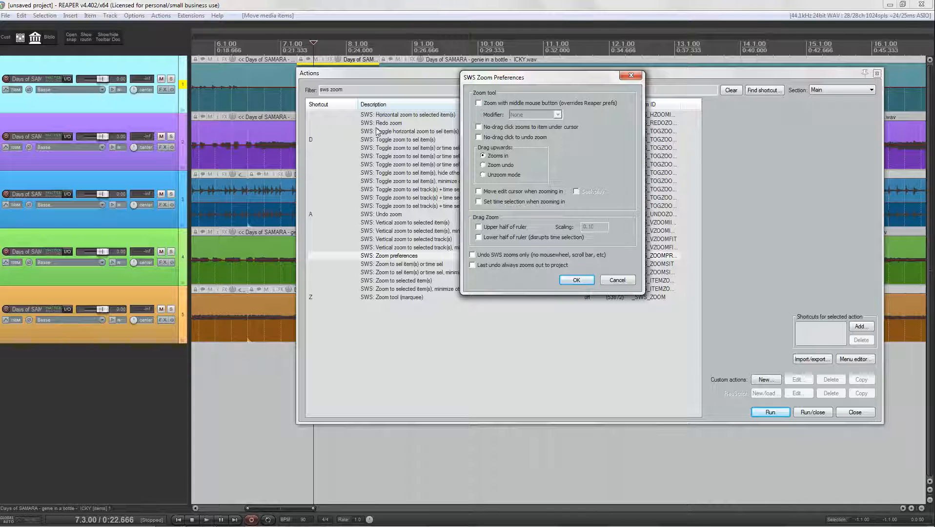
pyautogui.click(387, 297)
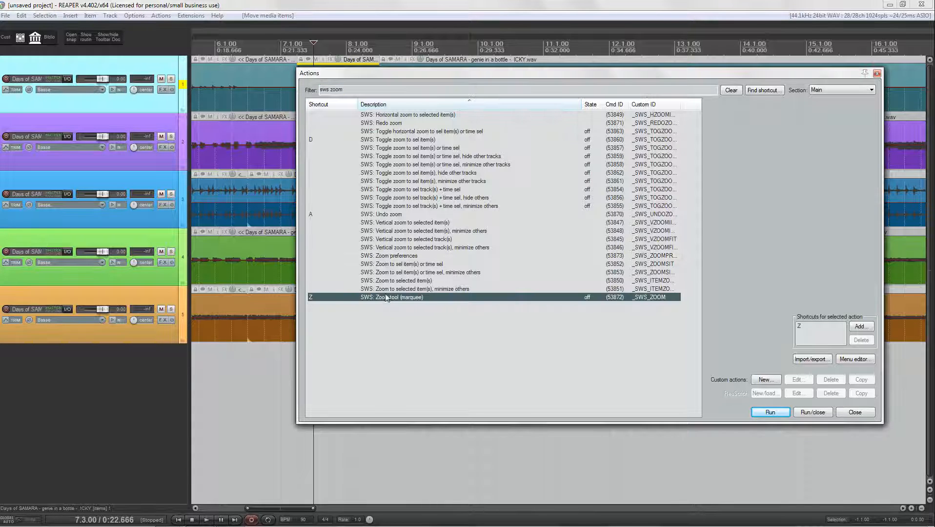
pyautogui.moveTo(469, 74); pyautogui.dragTo(405, 157)
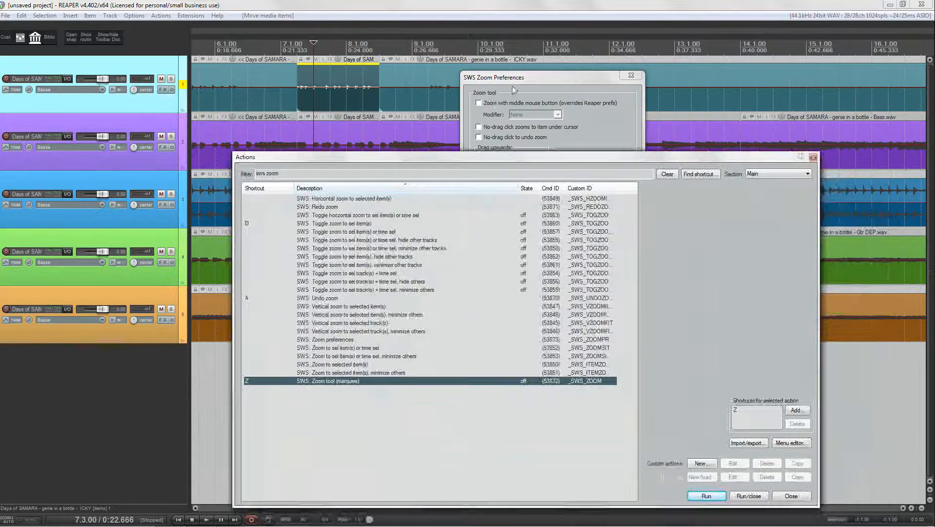
# Make a no-drag click zoom to the item under the cursor, apply the zoom preferences, and close the action list
pyautogui.click(522, 77)
pyautogui.click(478, 127)
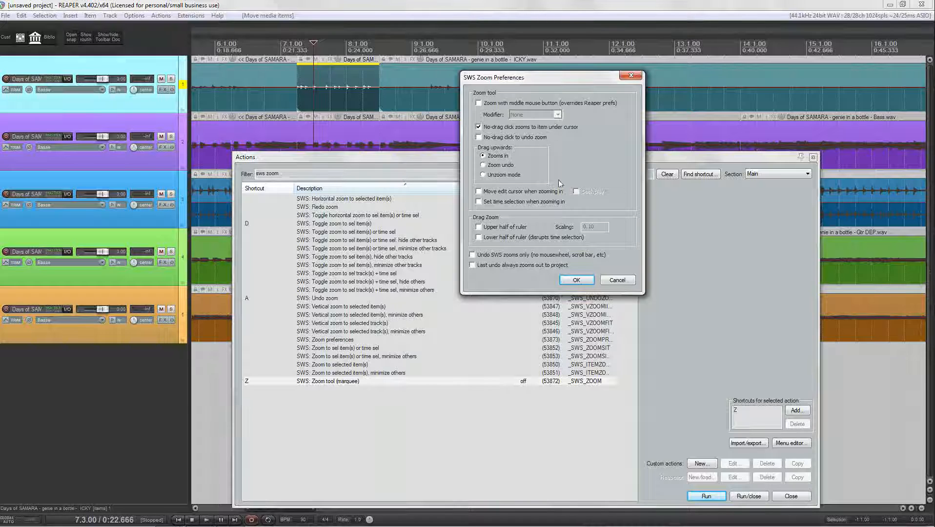
pyautogui.click(578, 281)
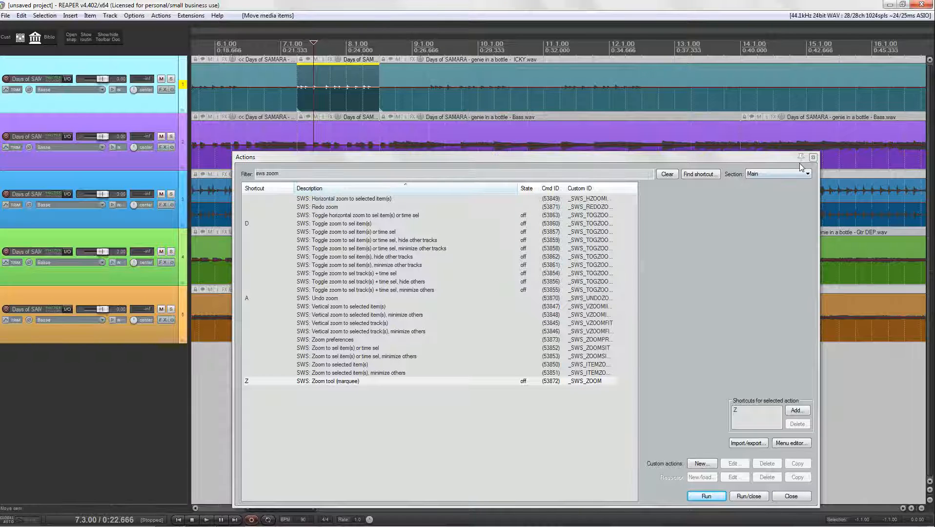
pyautogui.click(813, 157)
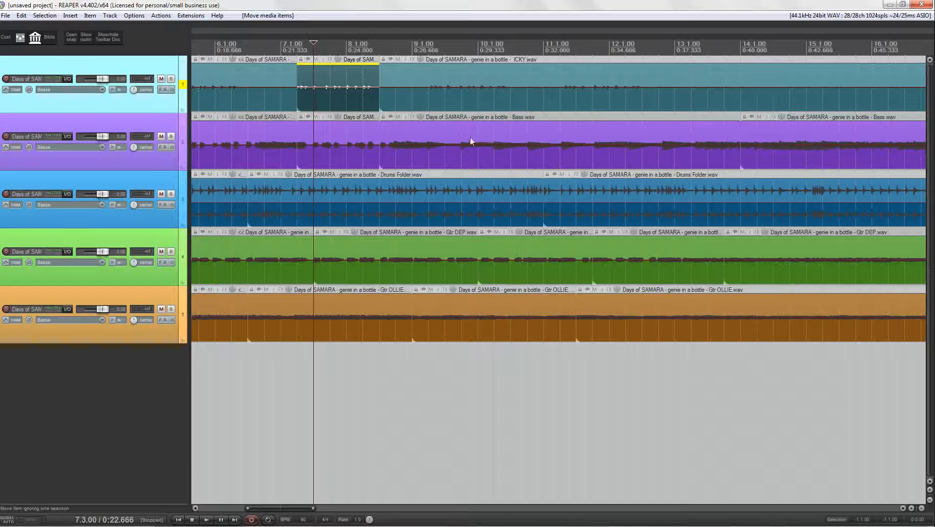
# Test the zoom tool with a marquee over the upper three tracks and with a no-drag zoom to the selected ICKY item, zooming back out each time
pyautogui.press('z')
pyautogui.moveTo(430, 88); pyautogui.dragTo(611, 211)
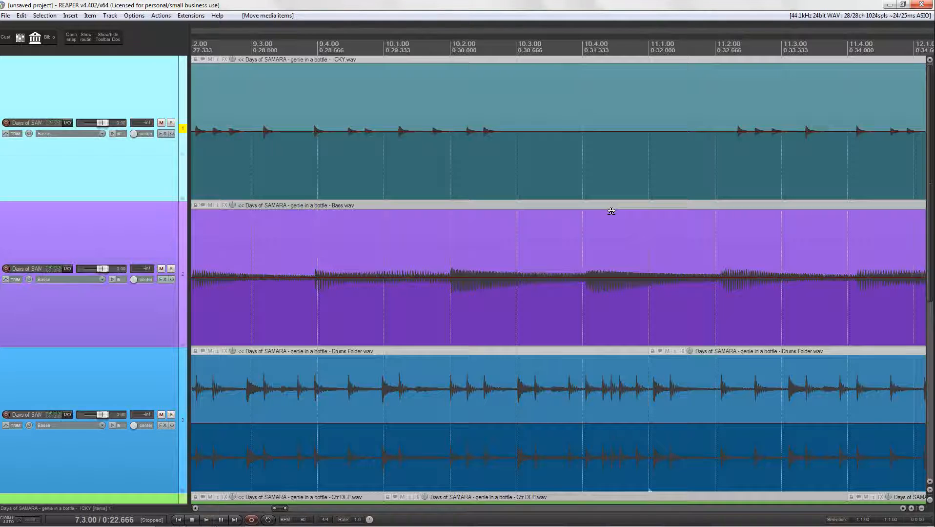
pyautogui.hotkey('shift', 'z')
pyautogui.press('z')
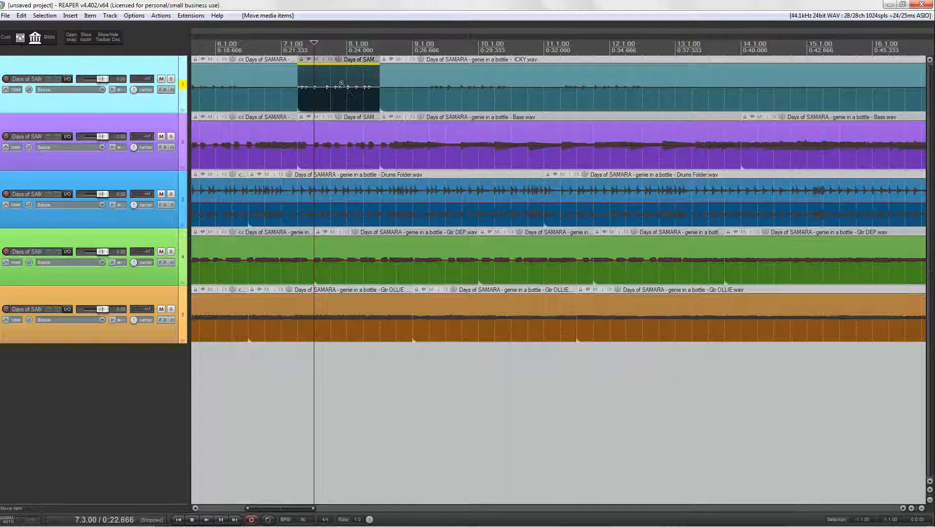
pyautogui.click(341, 83)
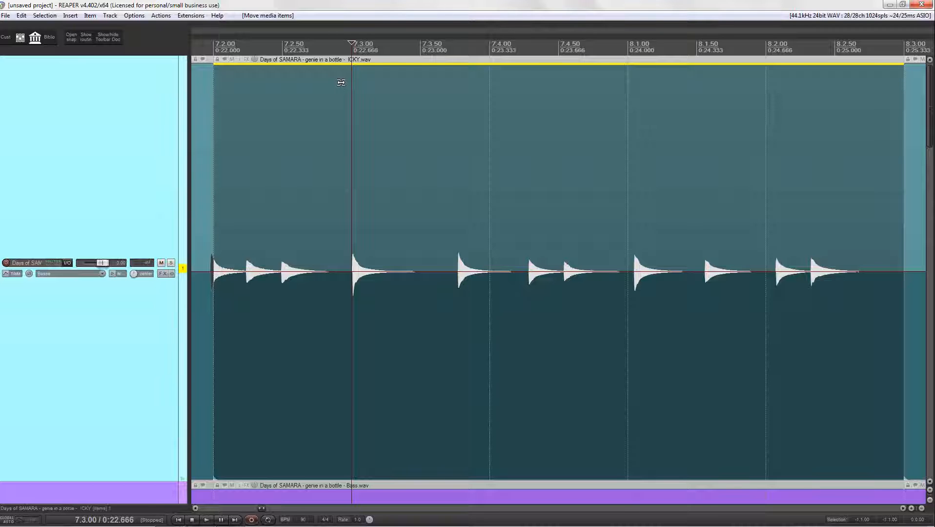
pyautogui.press('z')
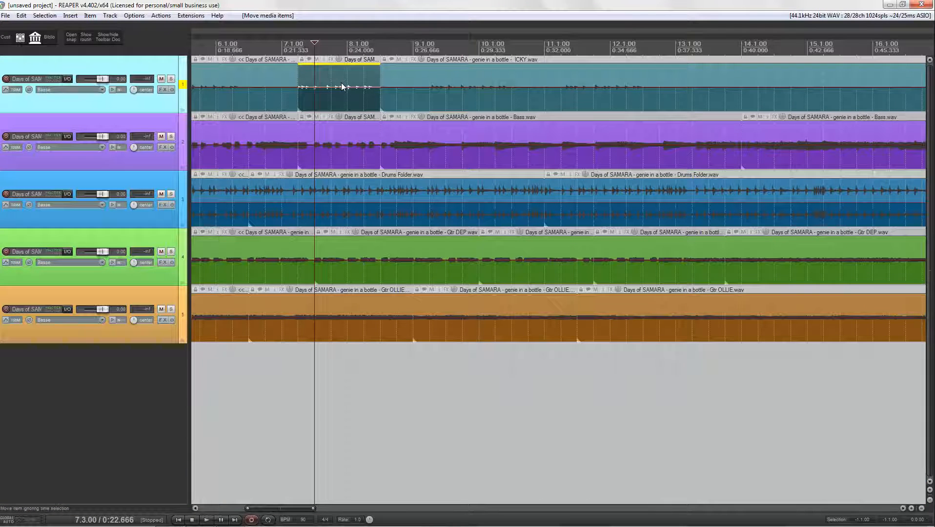
# Zoom to the short Bass item and back out, and marquee zoom across the Drums and Gtr DEP tracks and back
pyautogui.press('z')
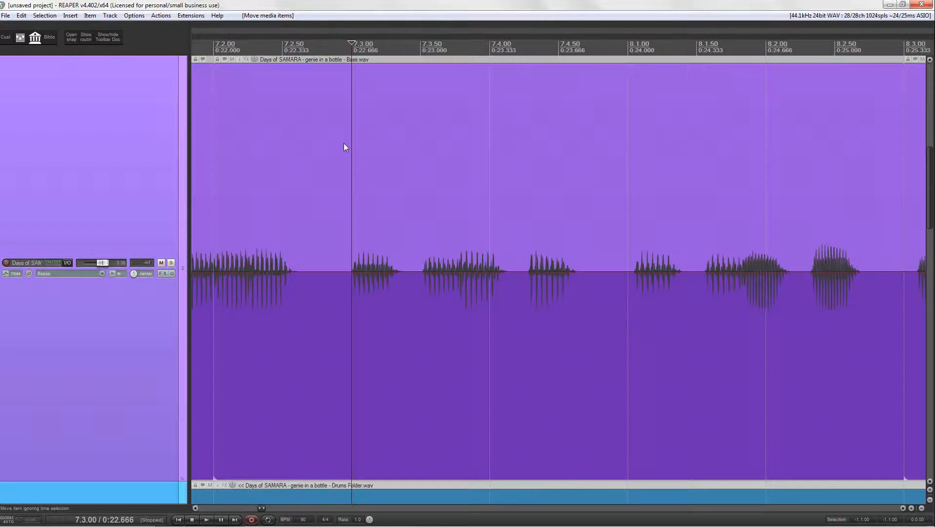
pyautogui.press('z')
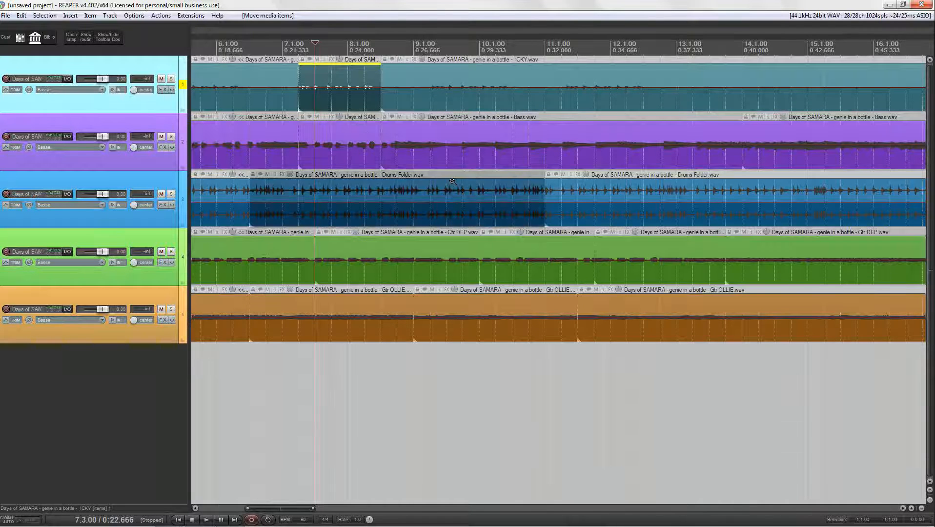
pyautogui.moveTo(456, 187); pyautogui.dragTo(596, 264)
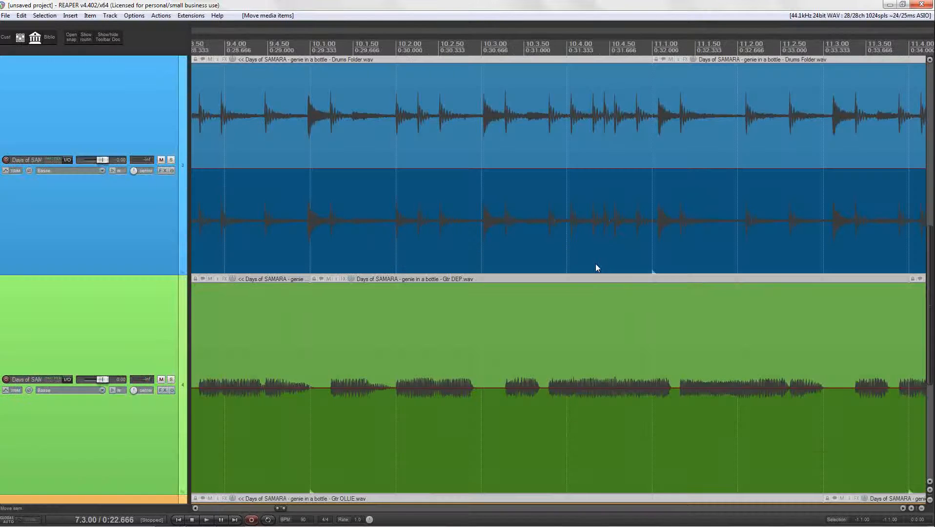
pyautogui.press('z')
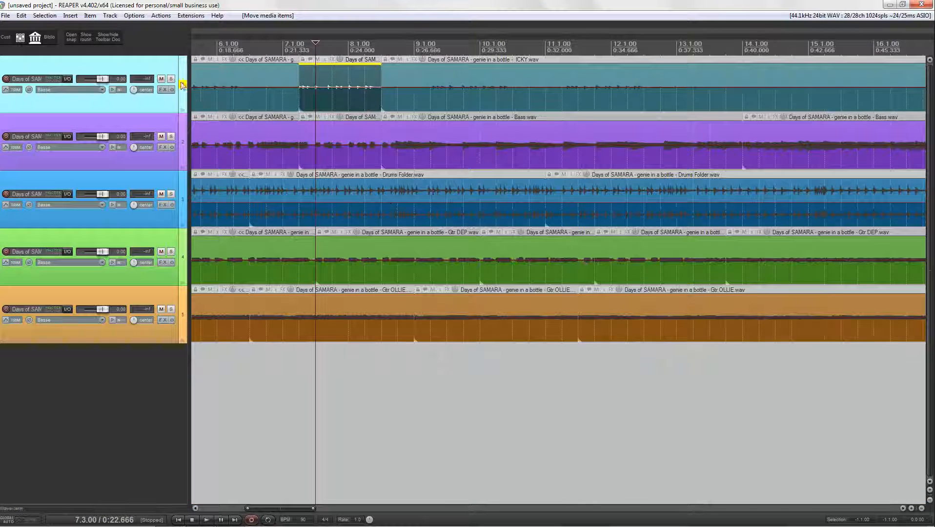
# Make a no-drag click undo the zoom instead of zooming to the item, and test it after a marquee zoom over the upper three tracks
pyautogui.click(160, 15)
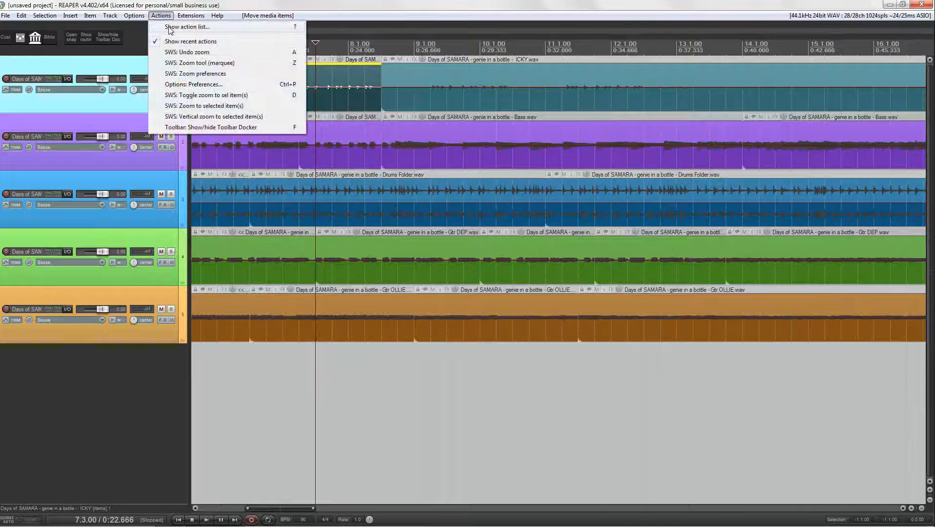
pyautogui.click(169, 28)
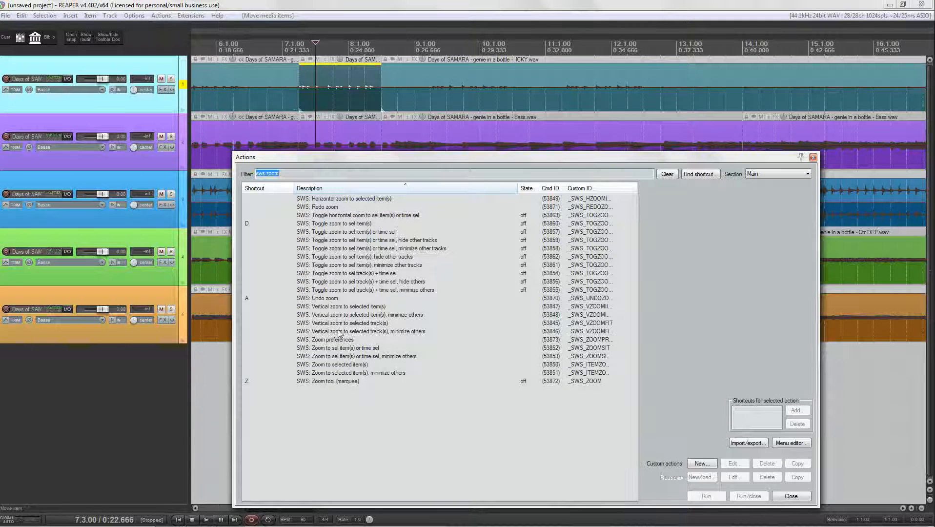
pyautogui.click(340, 339)
pyautogui.press('Return')
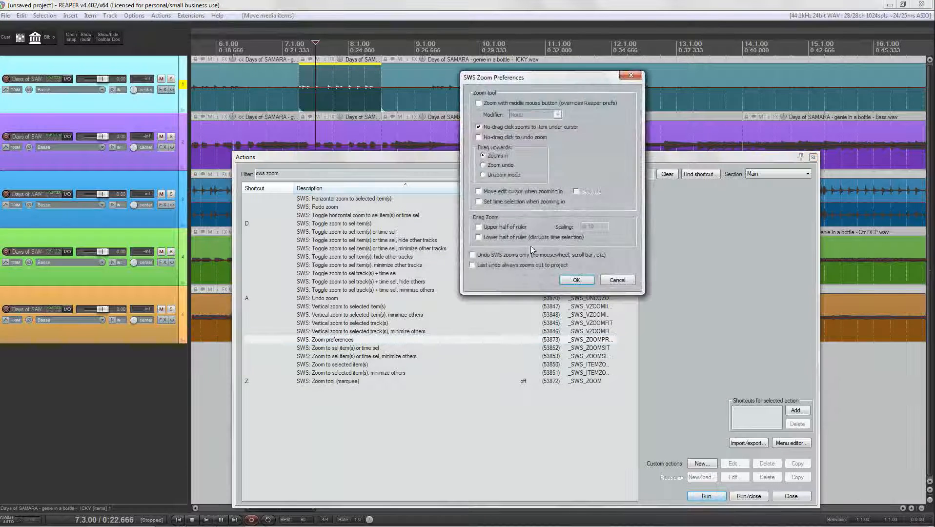
pyautogui.click(479, 137)
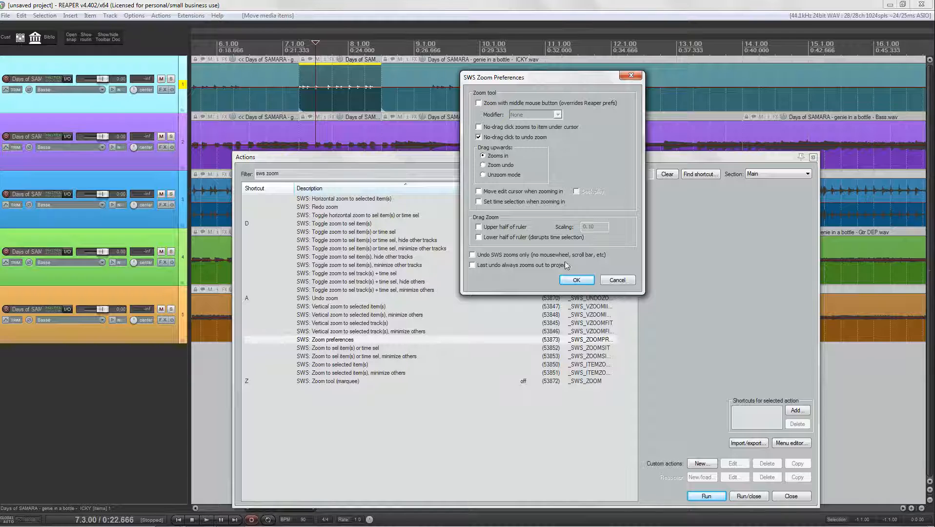
pyautogui.click(577, 280)
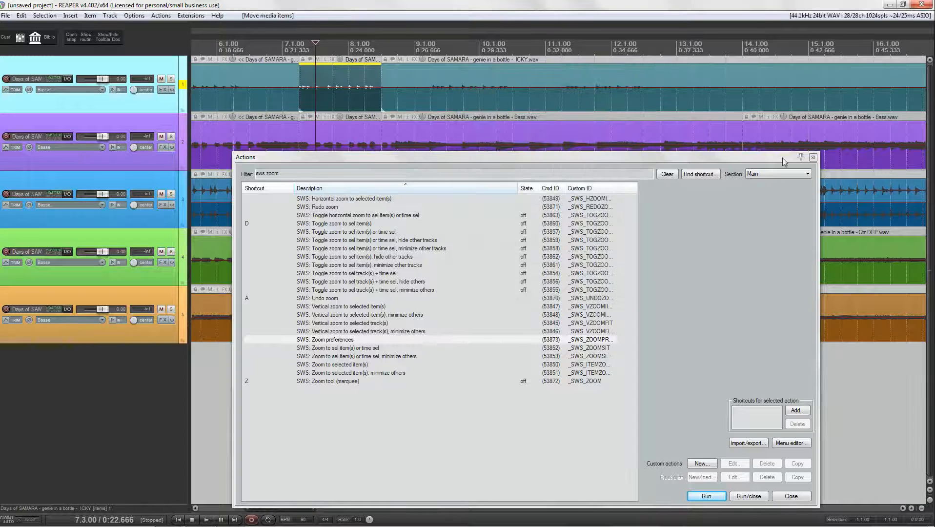
pyautogui.click(813, 157)
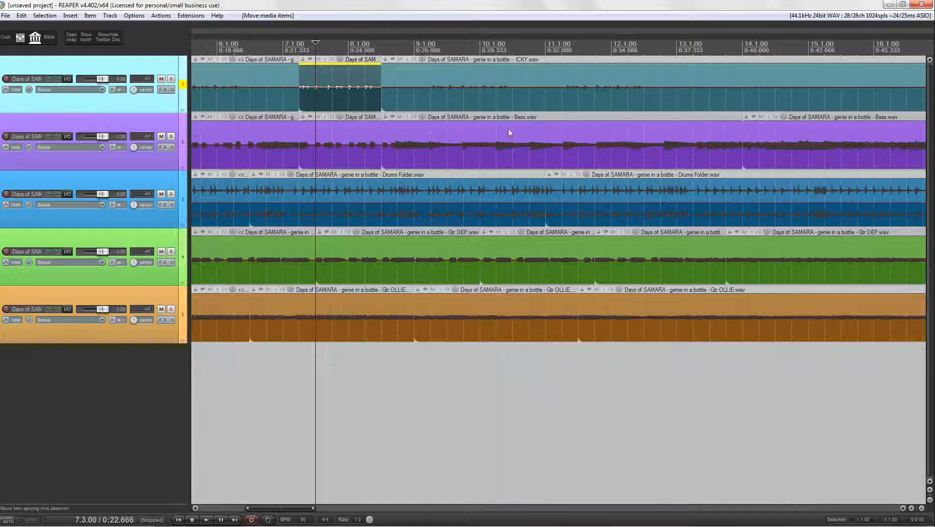
pyautogui.moveTo(449, 82); pyautogui.dragTo(702, 220)
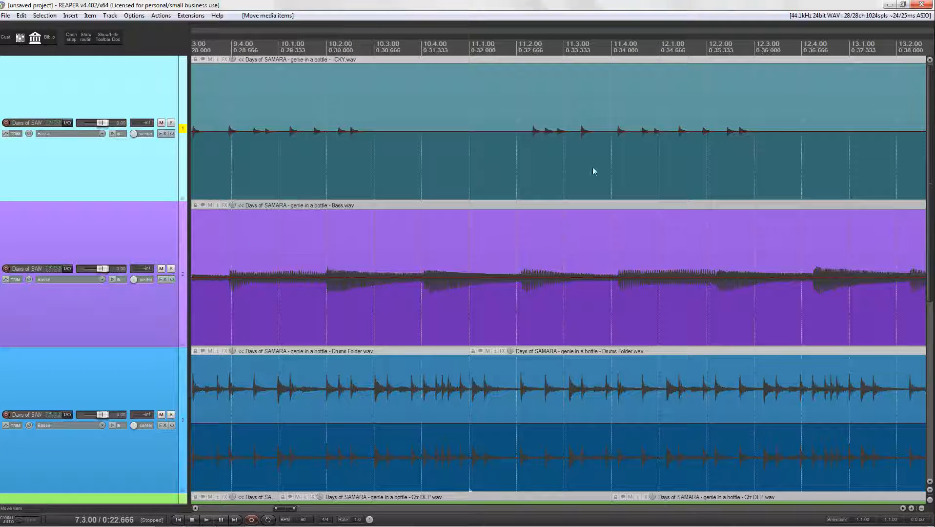
pyautogui.click(503, 102)
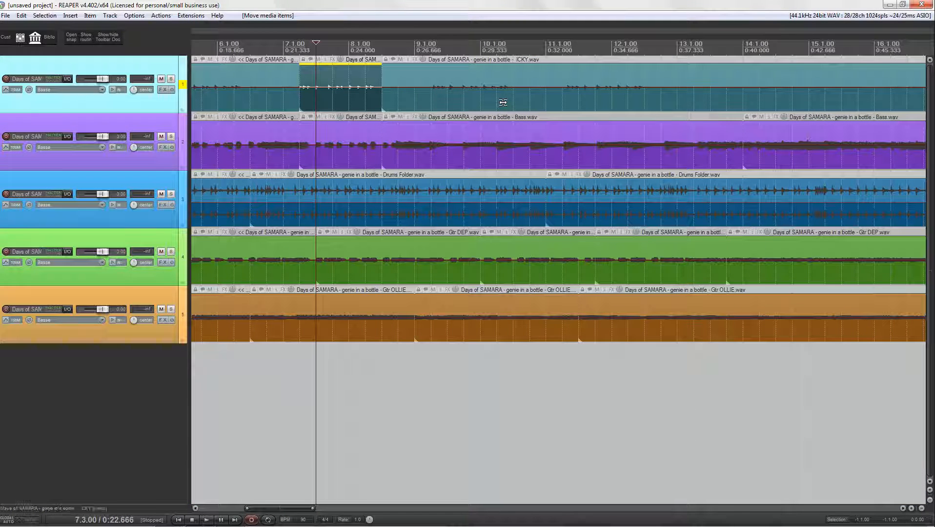
# Enable both no-drag click options together in the SWS zoom preferences: zoom to the item under the cursor and undo zoom
pyautogui.click(161, 16)
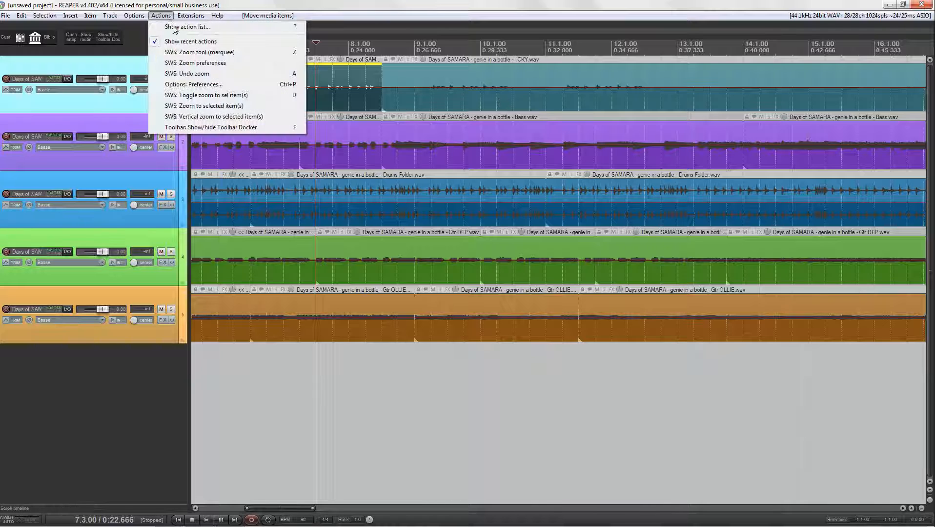
pyautogui.click(174, 26)
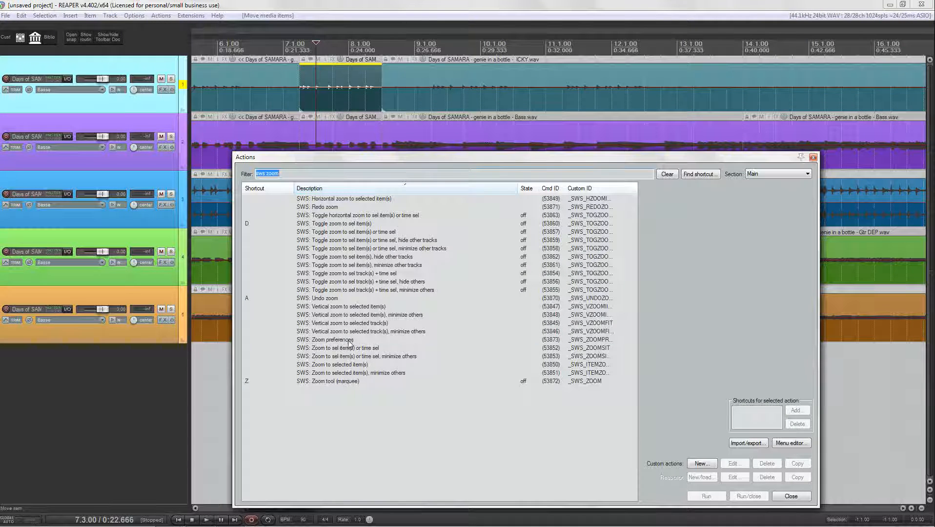
pyautogui.doubleClick(349, 340)
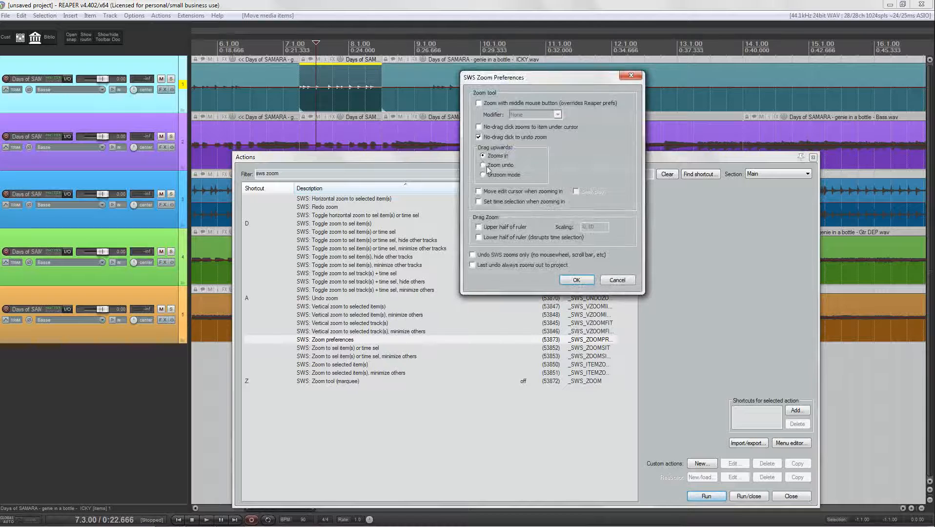
pyautogui.click(478, 137)
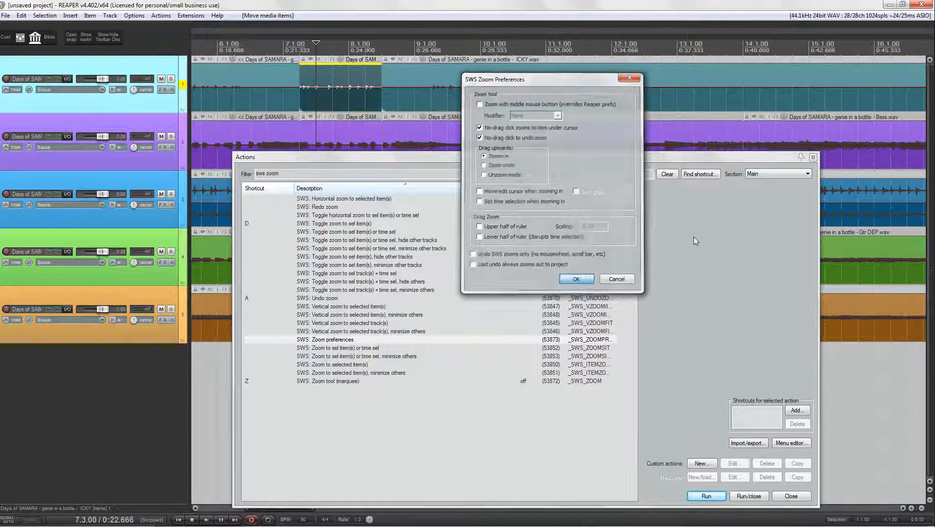
pyautogui.press('Return')
pyautogui.click(812, 157)
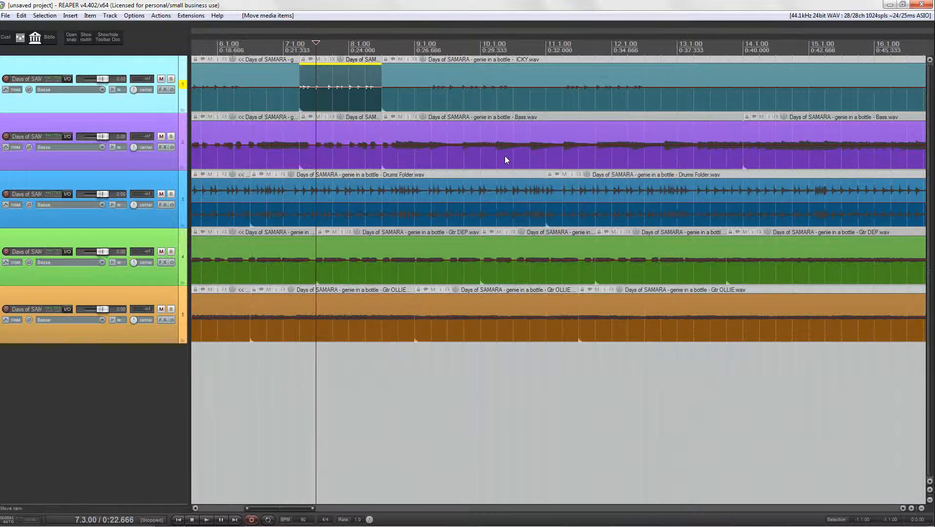
# Test the combined options by marquee zooming over the upper four tracks and back out, and by zooming to the selected ICKY item and back
pyautogui.click(485, 150)
pyautogui.click(432, 78)
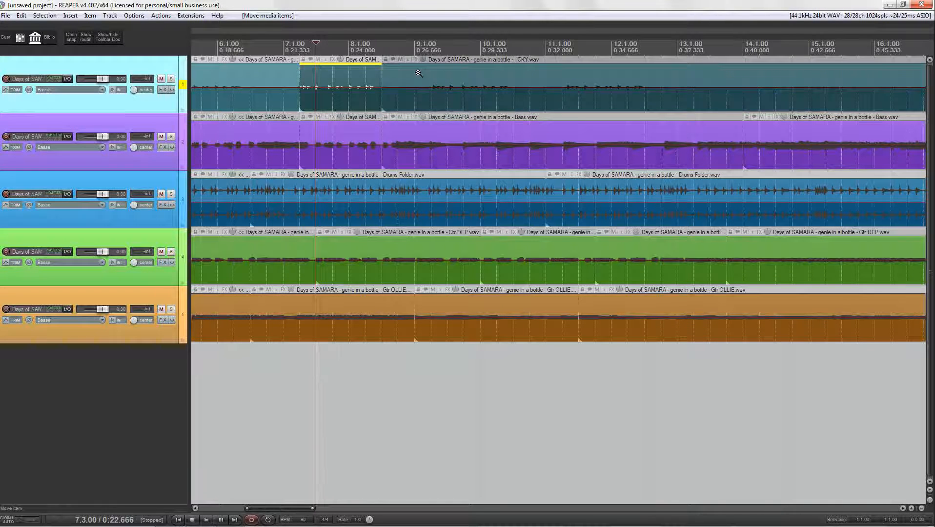
pyautogui.moveTo(418, 73); pyautogui.dragTo(663, 287)
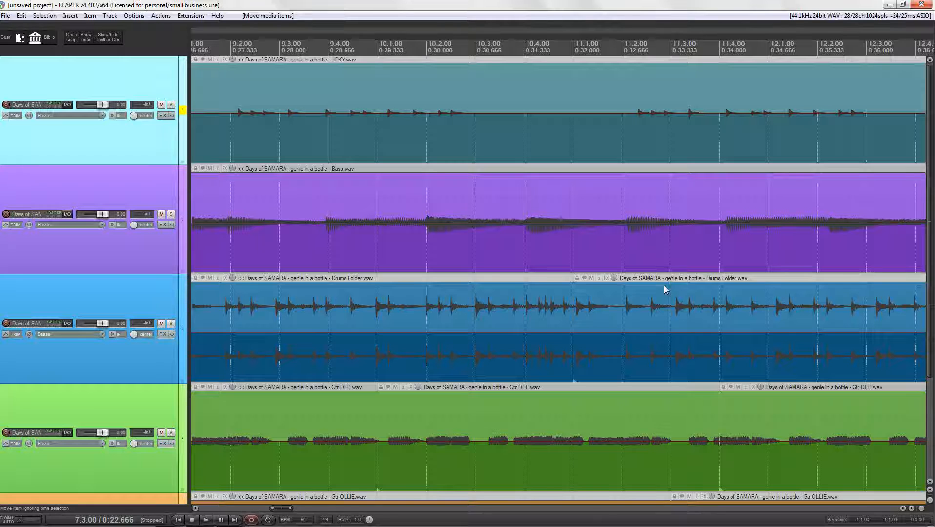
pyautogui.click(480, 168)
pyautogui.click(476, 163)
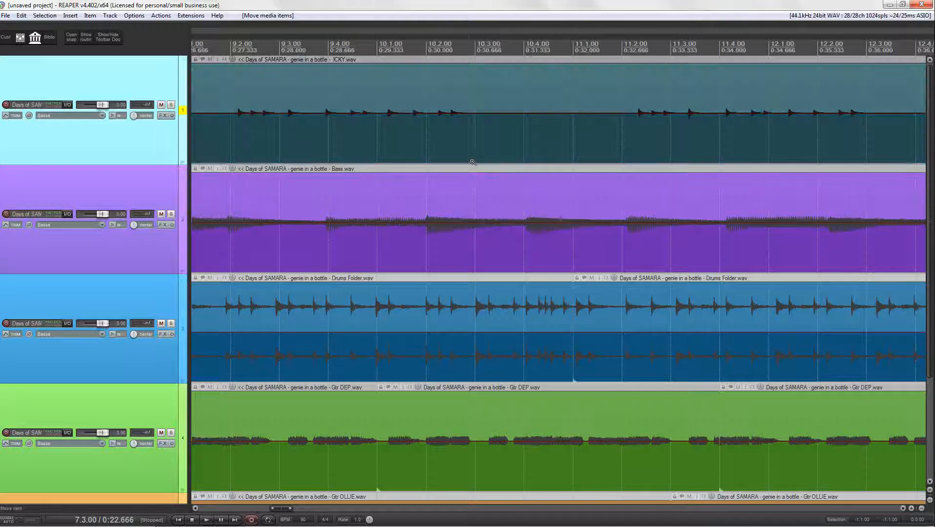
pyautogui.click(469, 161)
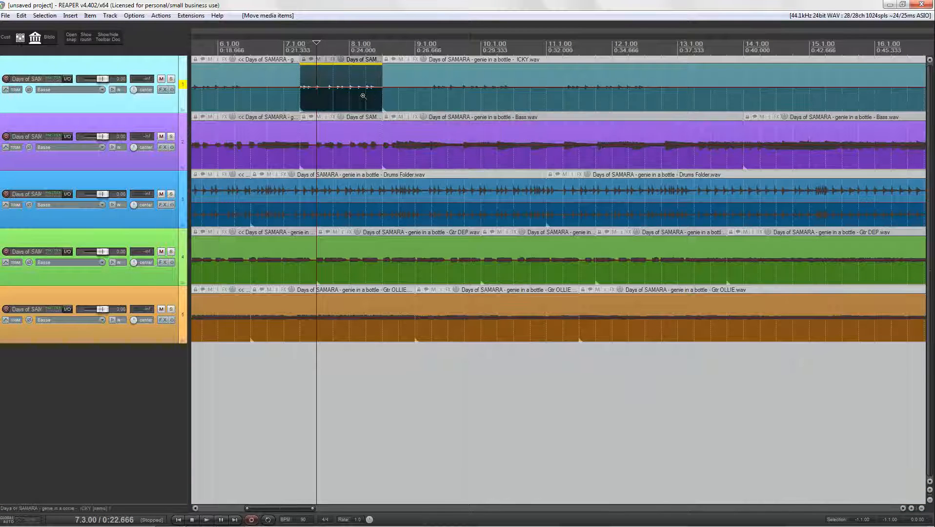
pyautogui.click(355, 94)
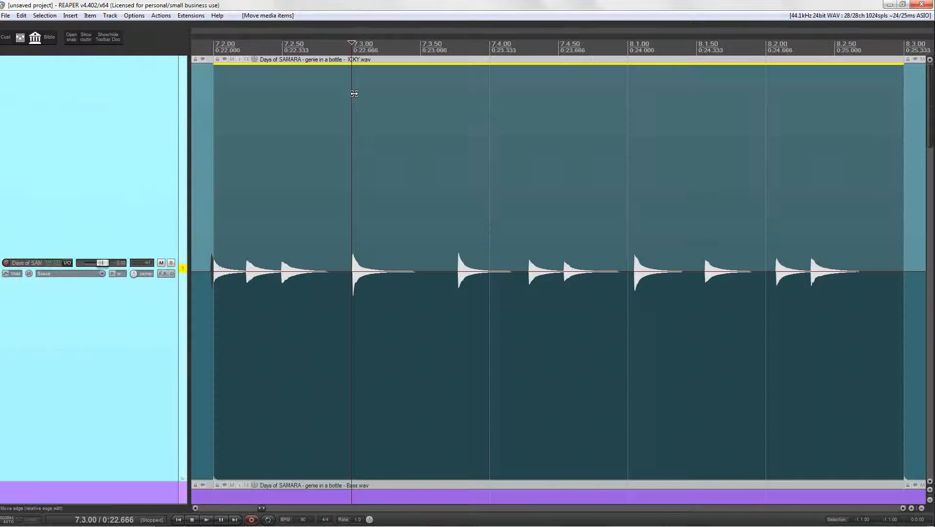
pyautogui.click(355, 94)
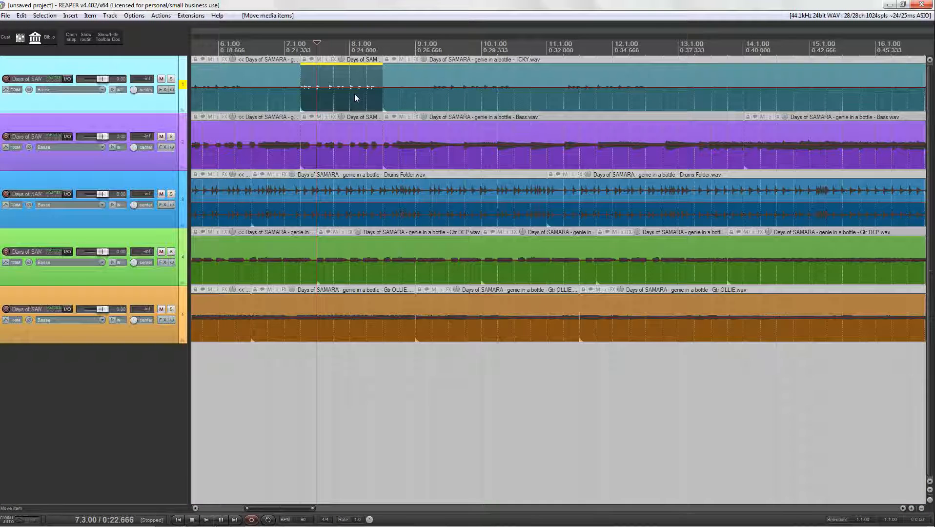
# Delete the middle Gtr DEP item, marquee zoom over the Drums, Gtr DEP and Gtr OLLIE tracks, and undo the zoom from the empty gap
pyautogui.click(390, 264)
pyautogui.press('Delete')
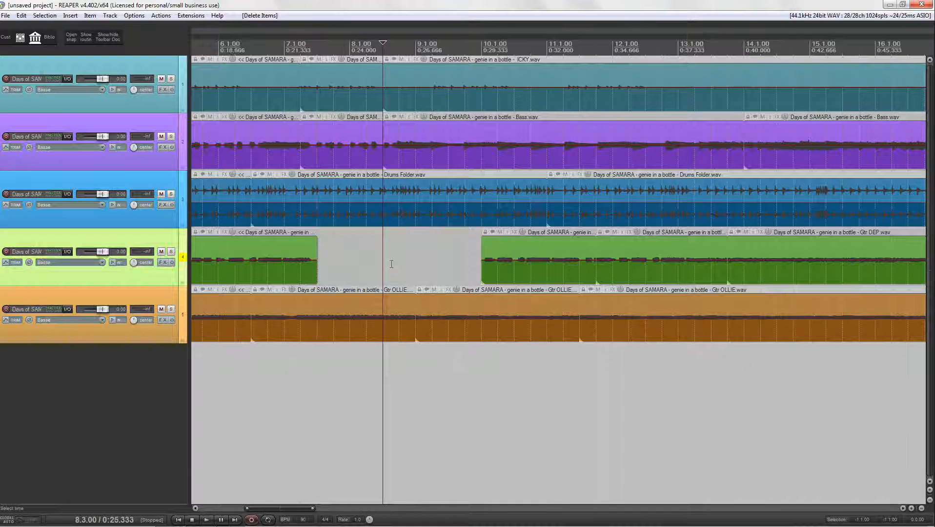
pyautogui.click(438, 206)
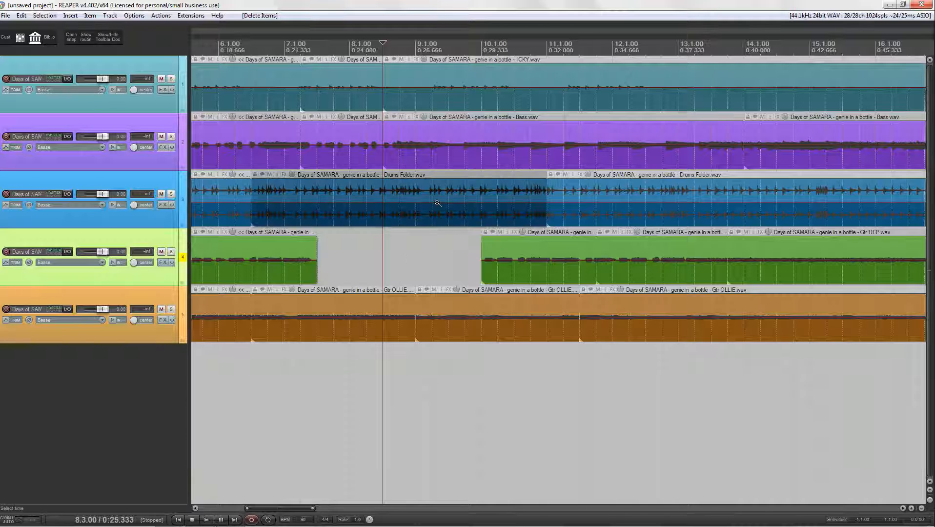
pyautogui.moveTo(435, 171); pyautogui.dragTo(577, 365)
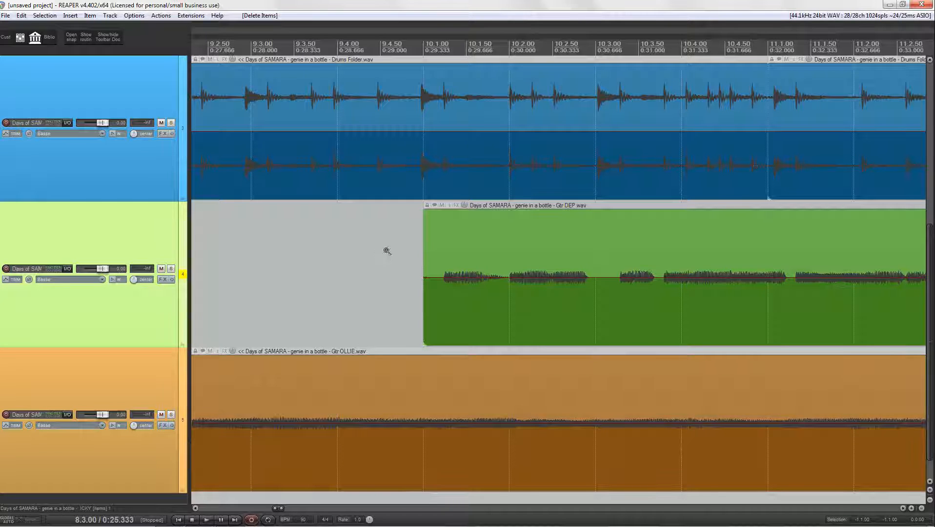
pyautogui.click(357, 256)
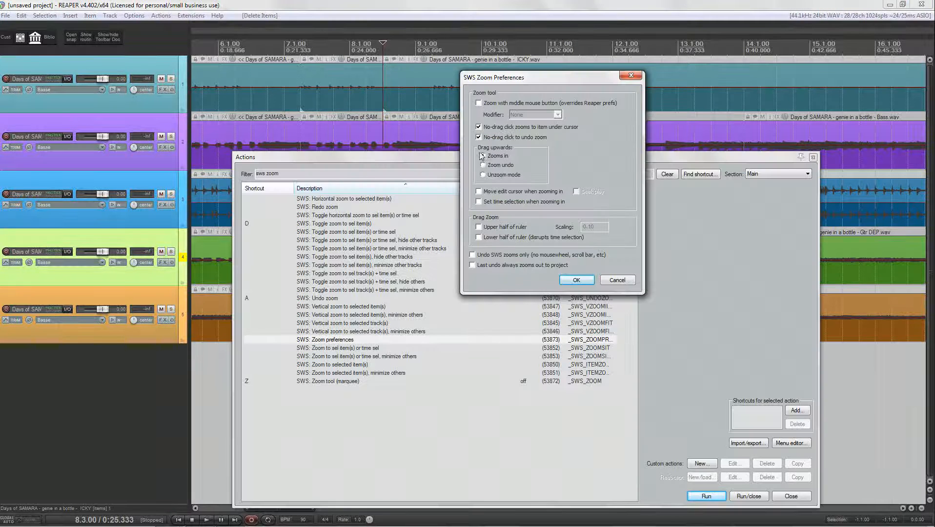
# Set the zoom tool's upward drag to Zoom undo, and test it after a marquee zoom over the lower three tracks
pyautogui.click(482, 155)
pyautogui.click(577, 280)
pyautogui.click(812, 157)
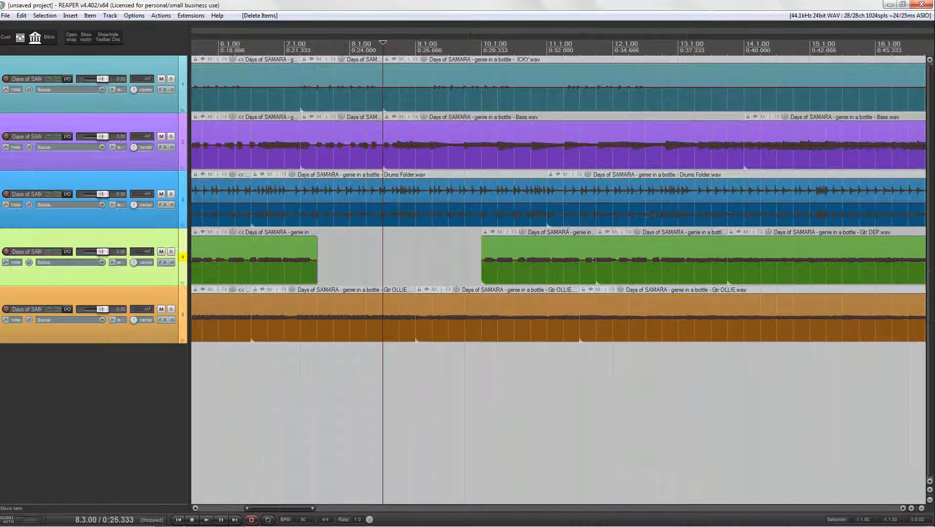
pyautogui.click(443, 193)
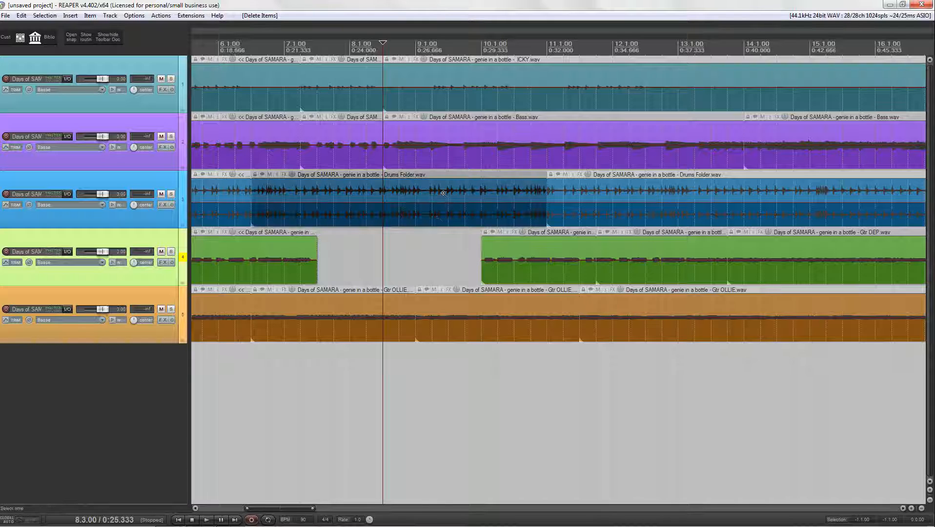
pyautogui.moveTo(445, 190); pyautogui.dragTo(616, 339)
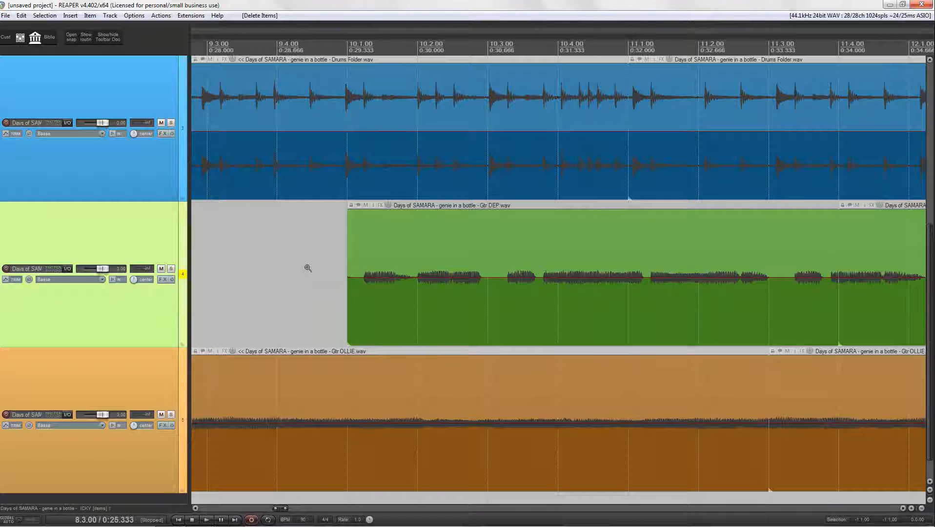
pyautogui.click(311, 242)
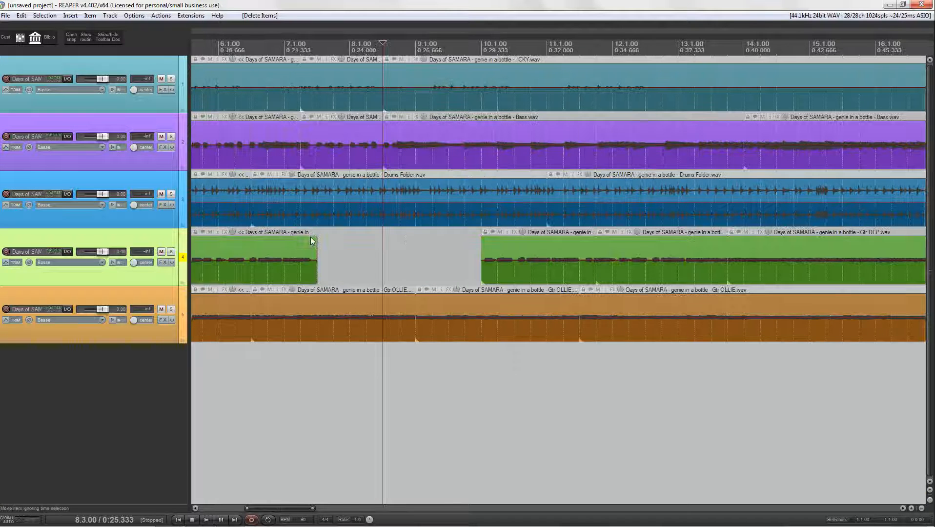
# In the SWS zoom preferences, set upward drags to Zooms in and enable moving the edit cursor when zooming in
pyautogui.click(166, 18)
pyautogui.moveTo(198, 21)
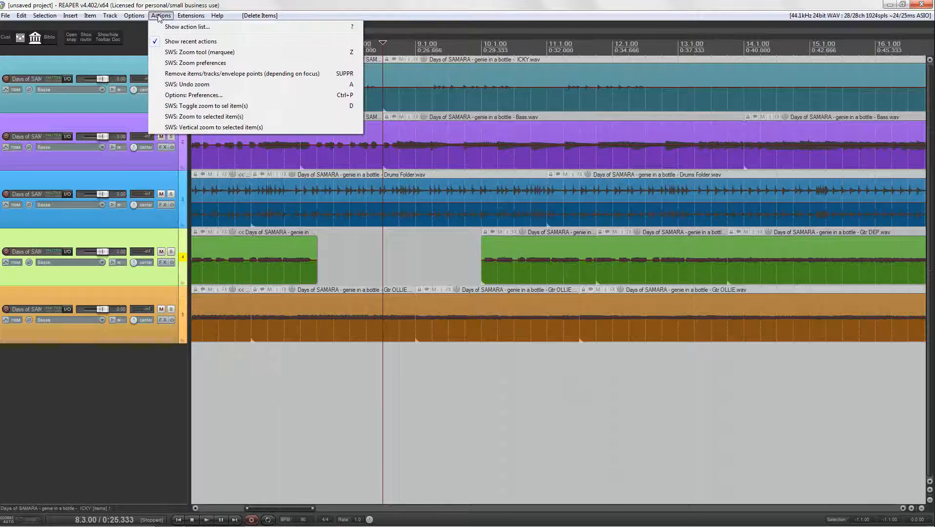
pyautogui.click(166, 26)
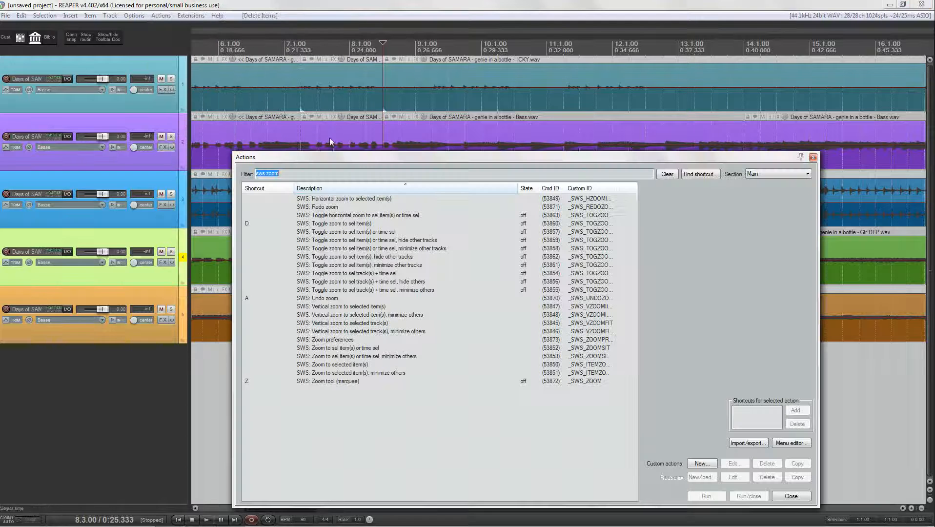
pyautogui.click(336, 339)
pyautogui.click(704, 496)
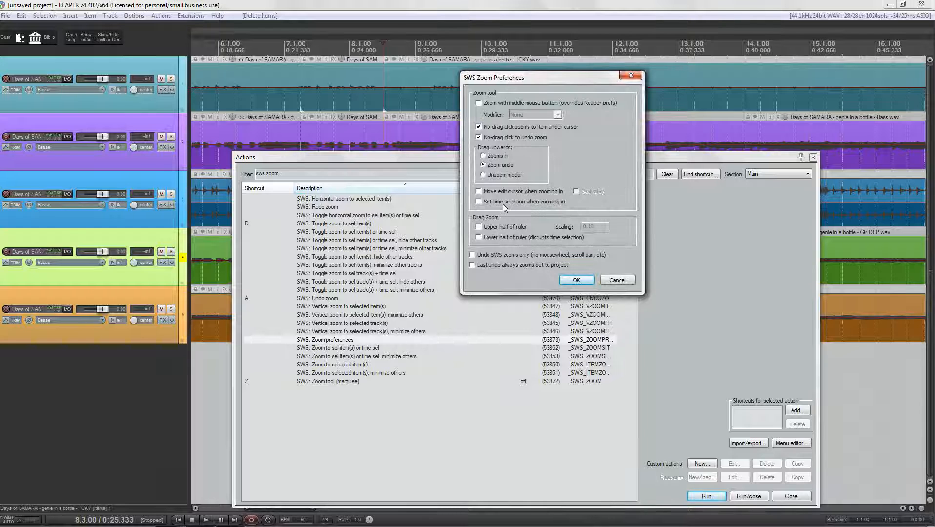
pyautogui.click(478, 191)
pyautogui.click(483, 155)
pyautogui.click(578, 282)
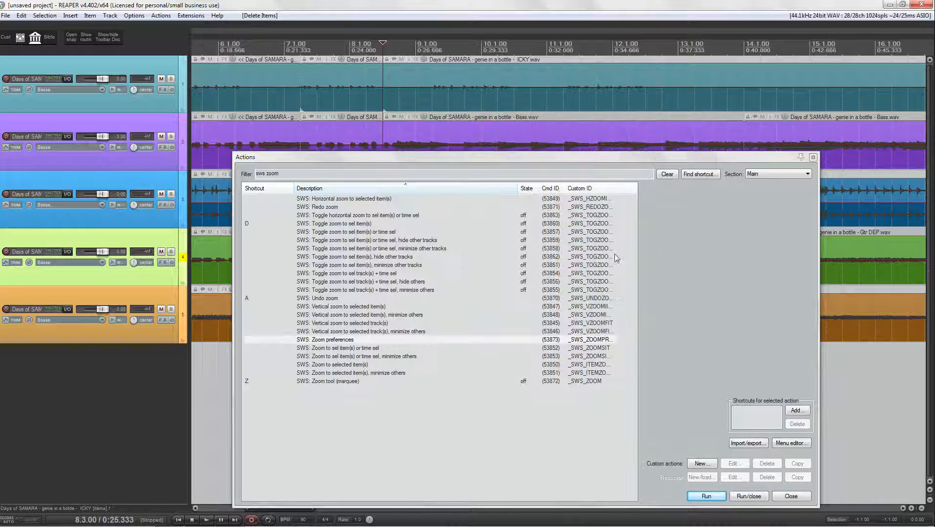
pyautogui.click(813, 156)
# Test the edit cursor option by marquee zooming over the ICKY and Bass tracks and zooming back out
pyautogui.click(581, 206)
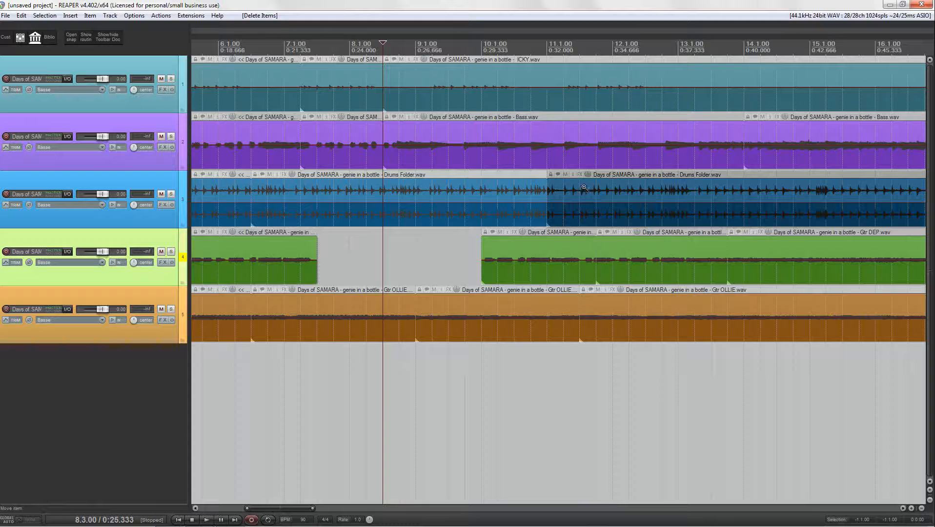
pyautogui.click(581, 151)
pyautogui.click(579, 100)
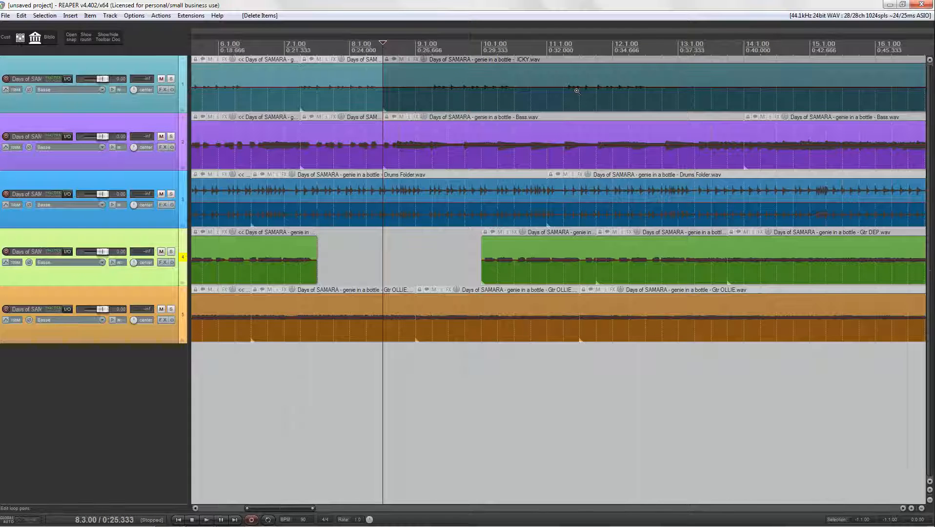
pyautogui.moveTo(577, 90); pyautogui.dragTo(696, 156)
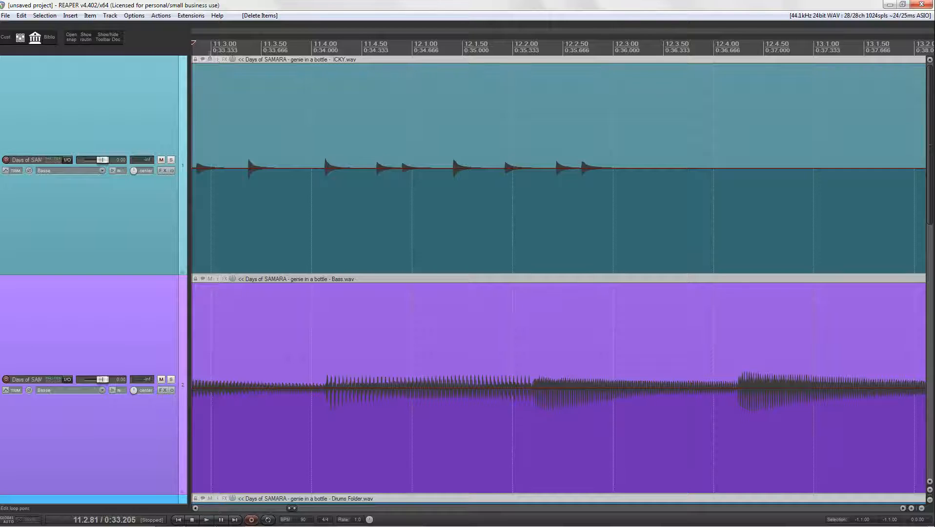
pyautogui.press('z')
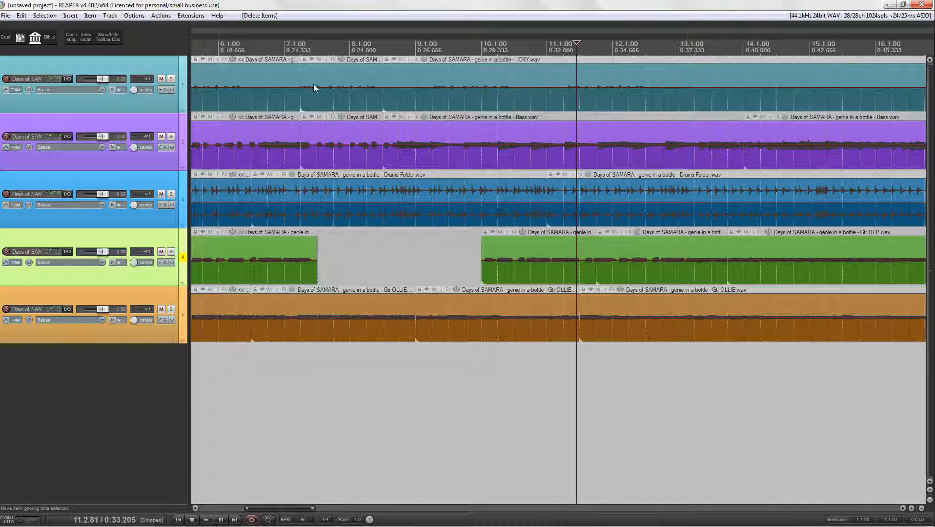
# In the SWS zoom preferences, turn off moving the edit cursor when zooming in and enable Drag Zoom for the upper half of the ruler
pyautogui.click(161, 15)
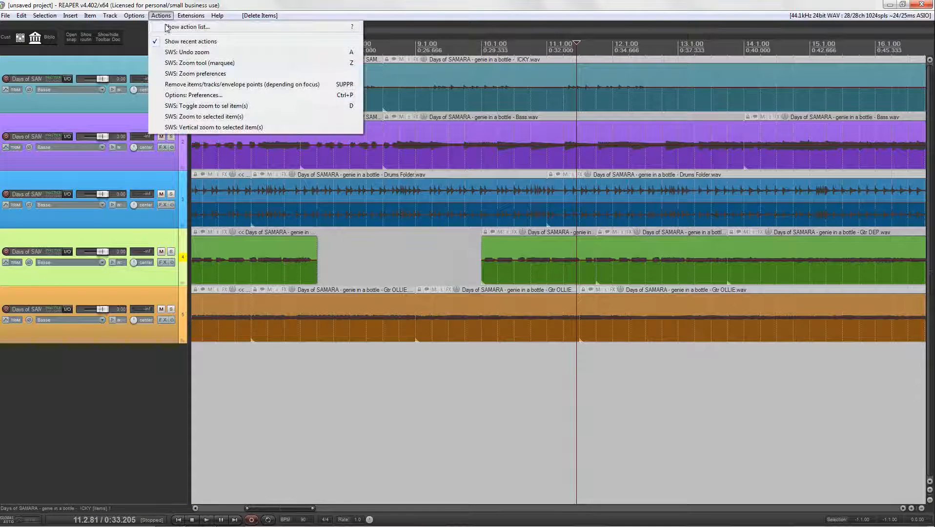
pyautogui.click(168, 23)
pyautogui.click(337, 339)
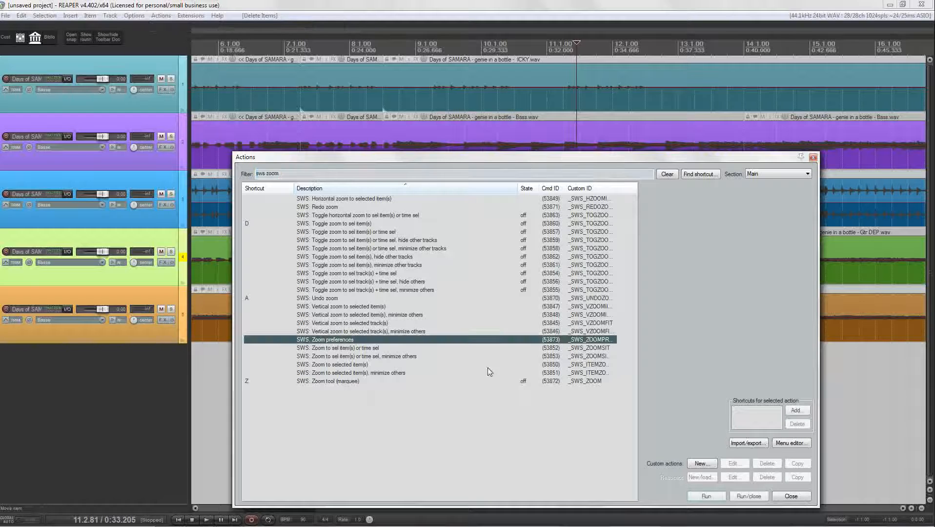
pyautogui.click(706, 495)
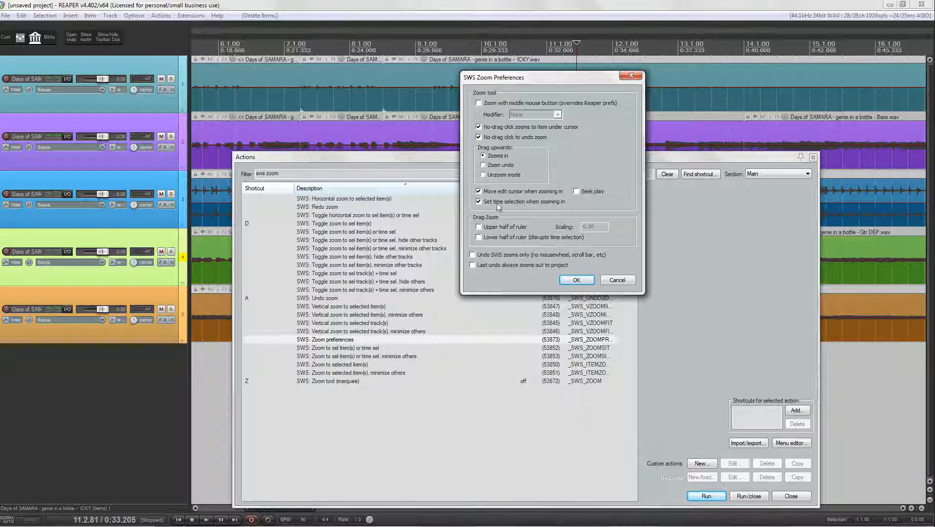
pyautogui.click(479, 192)
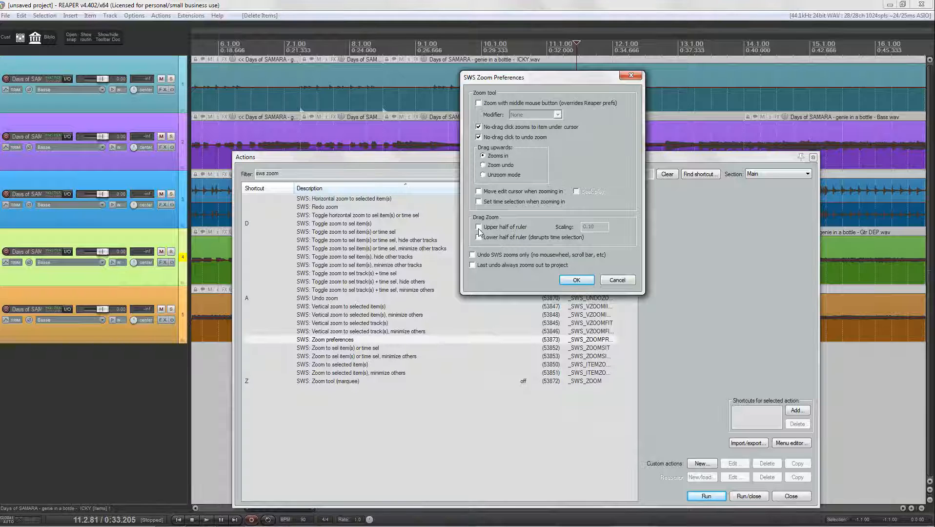
pyautogui.click(478, 227)
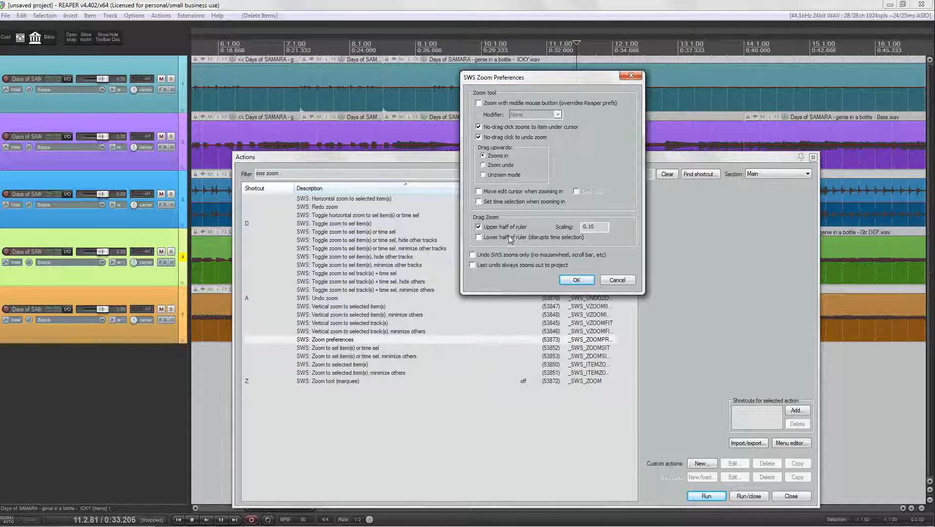
pyautogui.click(576, 281)
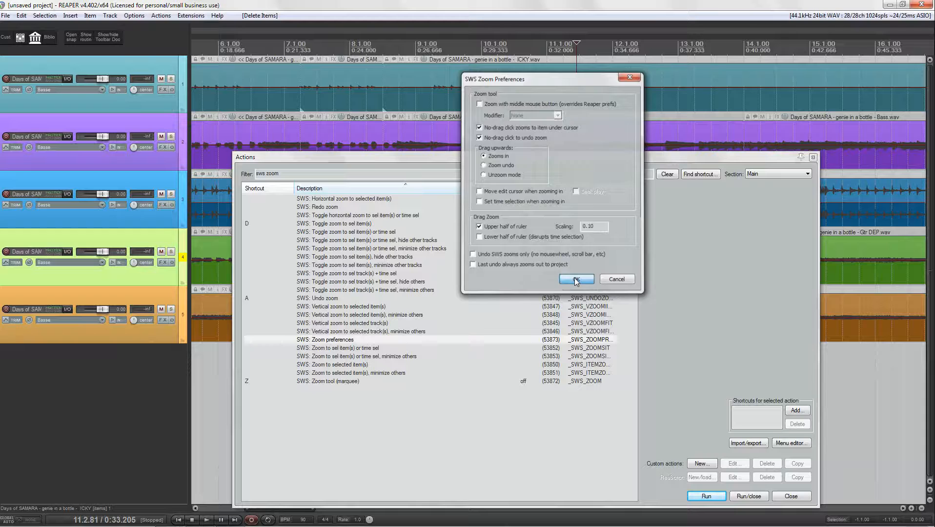
pyautogui.click(812, 158)
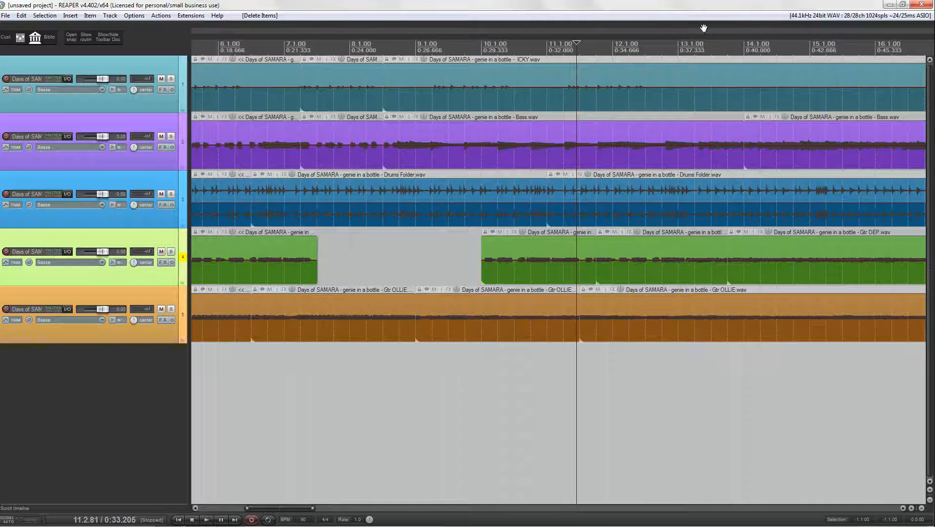
# Try drag zoom on the upper half of the ruler, scrolling along the timeline and zooming in around bar 24
pyautogui.moveTo(714, 27); pyautogui.dragTo(351, 29)
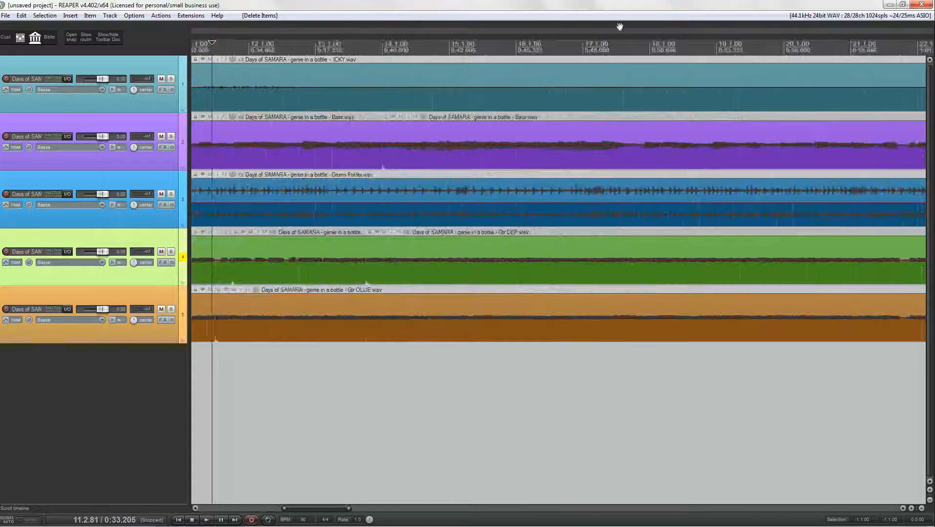
pyautogui.moveTo(682, 26); pyautogui.dragTo(511, 27)
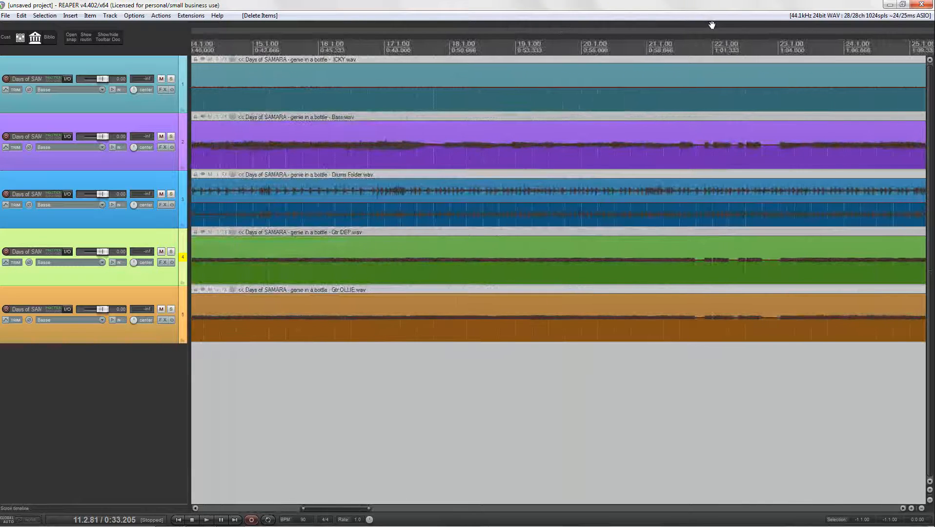
pyautogui.moveTo(712, 25); pyautogui.dragTo(651, 28)
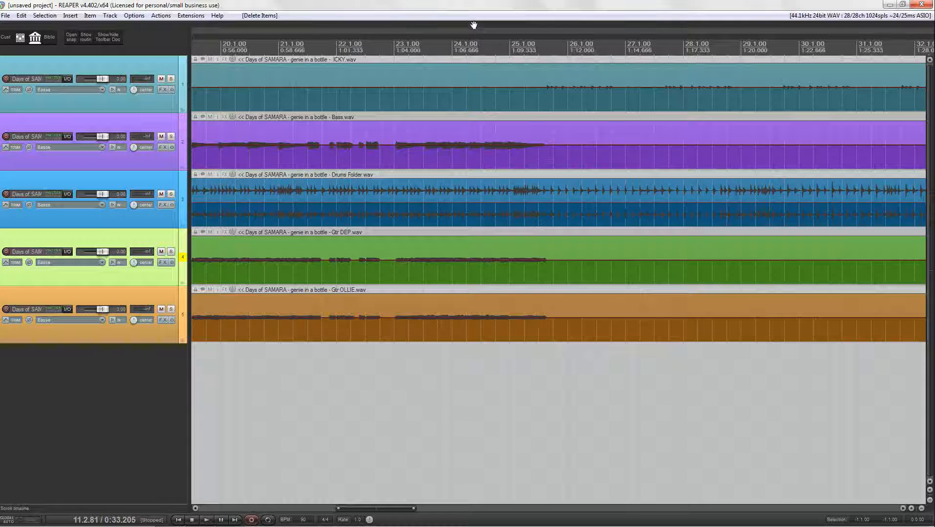
pyautogui.moveTo(474, 27); pyautogui.dragTo(474, 26)
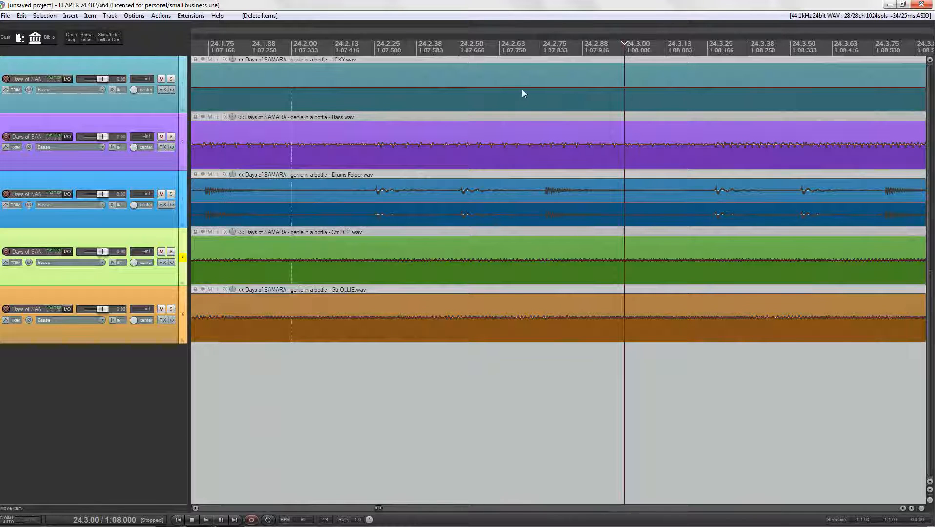
pyautogui.moveTo(522, 30); pyautogui.dragTo(568, 29)
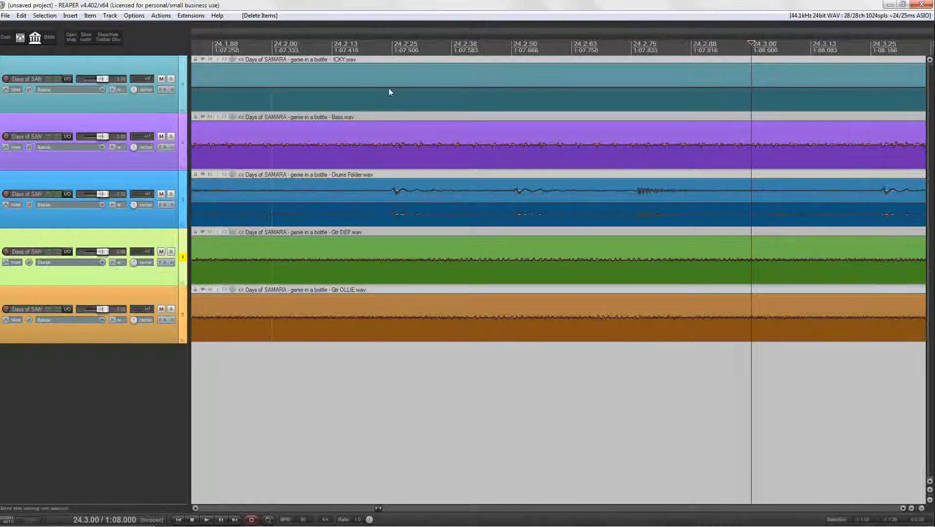
pyautogui.moveTo(391, 31); pyautogui.dragTo(388, 33)
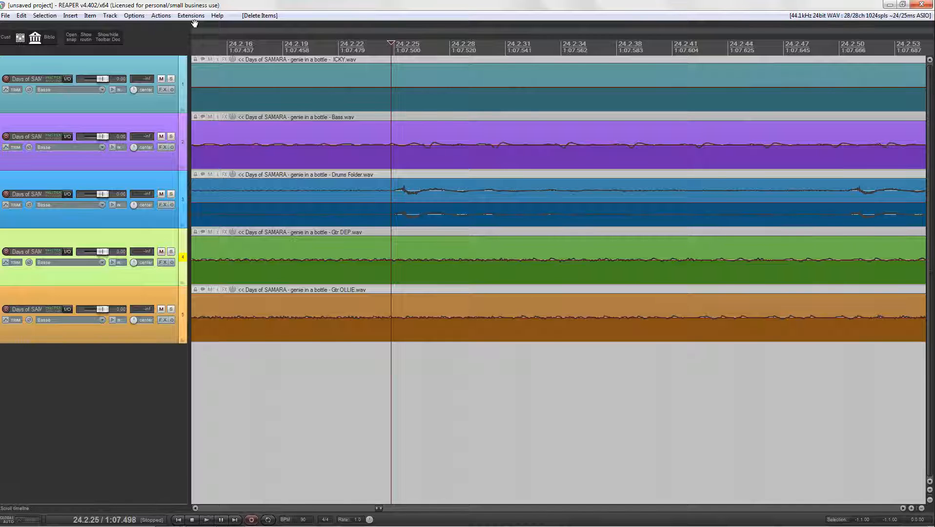
# In the SWS zoom preferences, switch Drag Zoom from the upper half to the lower half of the ruler
pyautogui.click(161, 16)
pyautogui.click(175, 28)
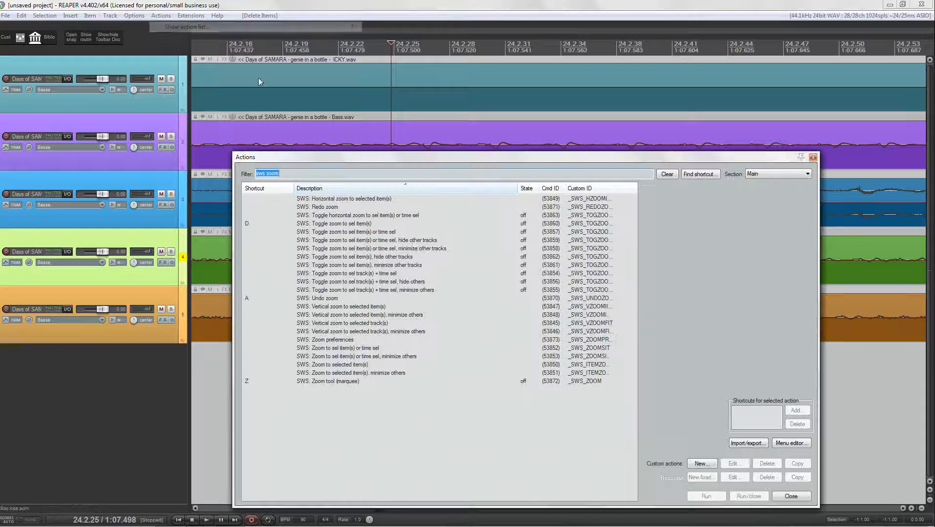
pyautogui.click(706, 496)
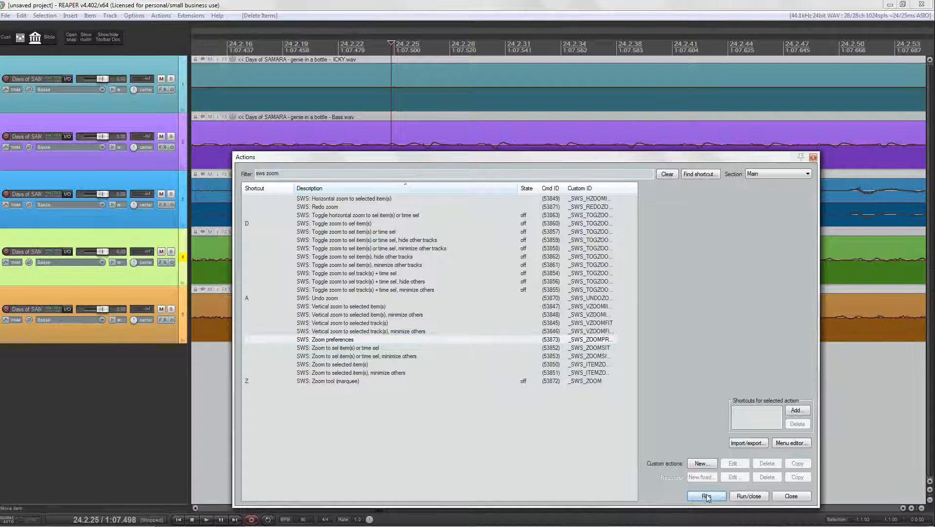
pyautogui.click(478, 237)
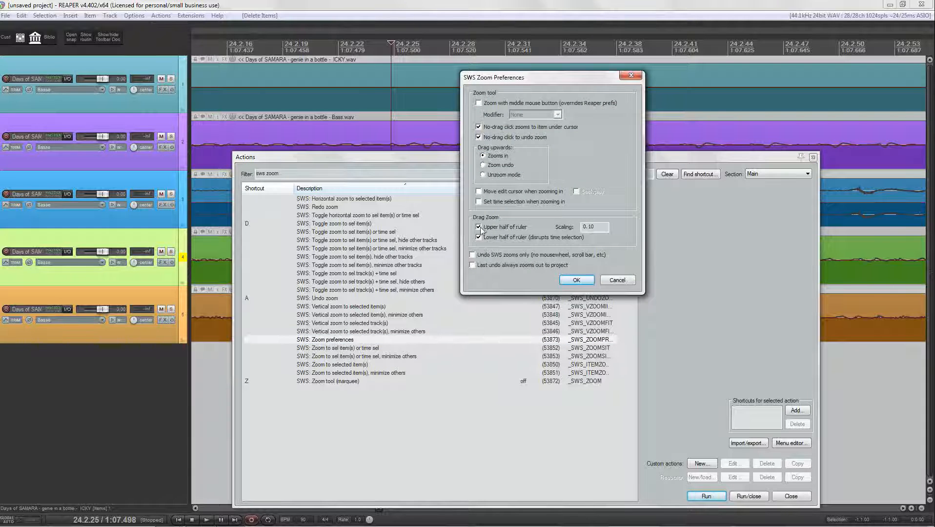
pyautogui.click(478, 226)
pyautogui.click(576, 280)
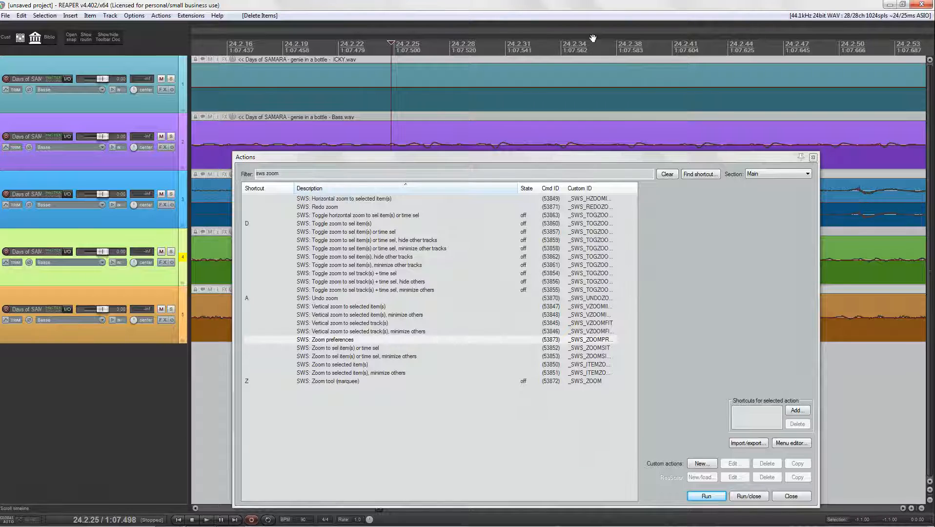
# Test drag zoom on the lower half of the ruler, making a short time selection near 24.2.38 and zooming around it
pyautogui.moveTo(589, 52); pyautogui.dragTo(628, 49)
pyautogui.scroll(5, 628, 46)
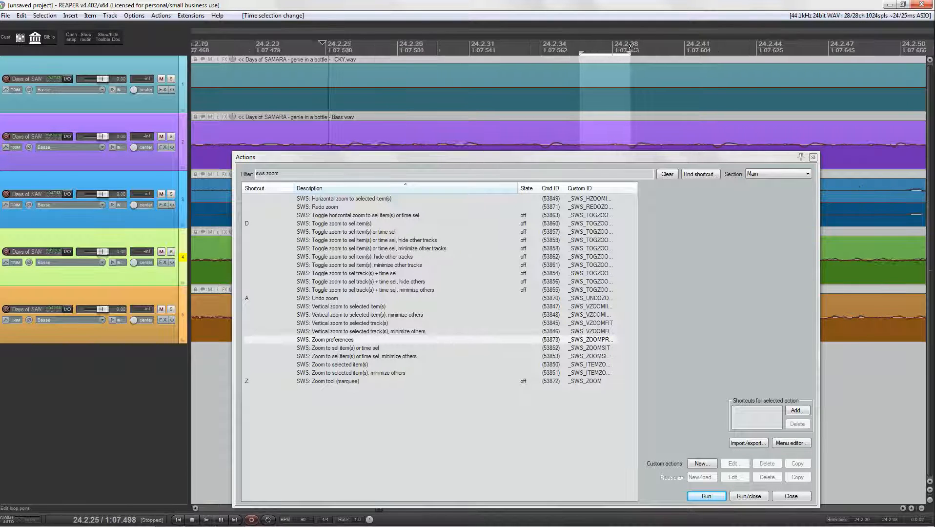
pyautogui.scroll(2, 628, 46)
pyautogui.scroll(-5, 628, 48)
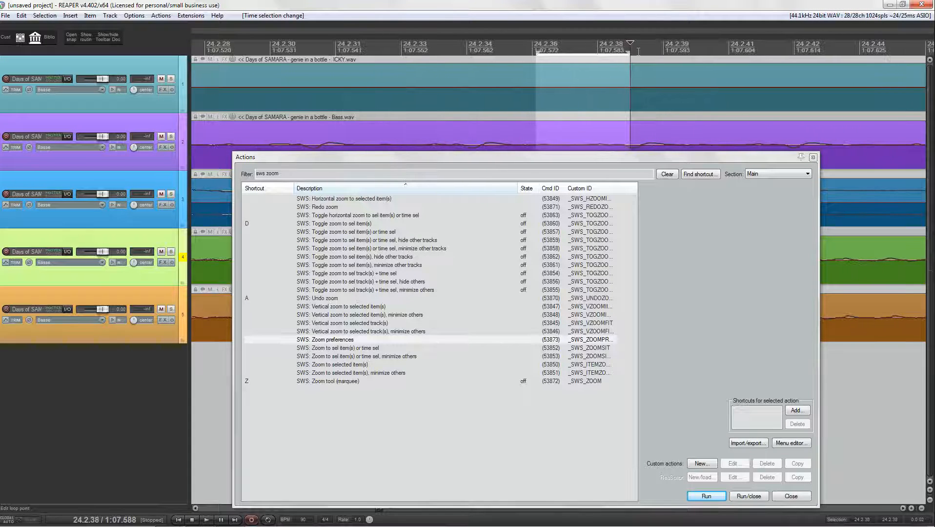
# Test drag zoom on the lower half of the ruler, stretching the time selection to about 24.2.35–24.2.44 and zooming in and out around it
pyautogui.moveTo(629, 48); pyautogui.dragTo(583, 50)
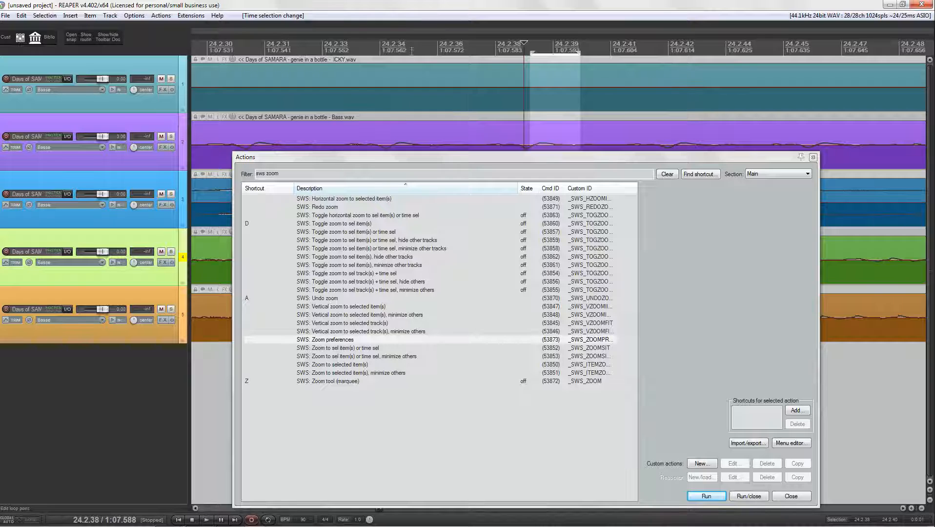
pyautogui.moveTo(412, 50); pyautogui.dragTo(764, 49)
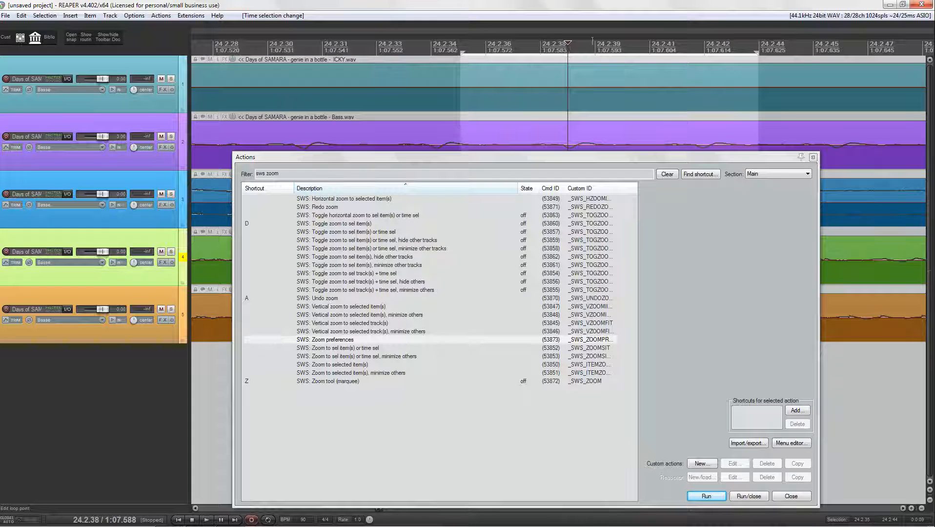
pyautogui.scroll(3, 586, 43)
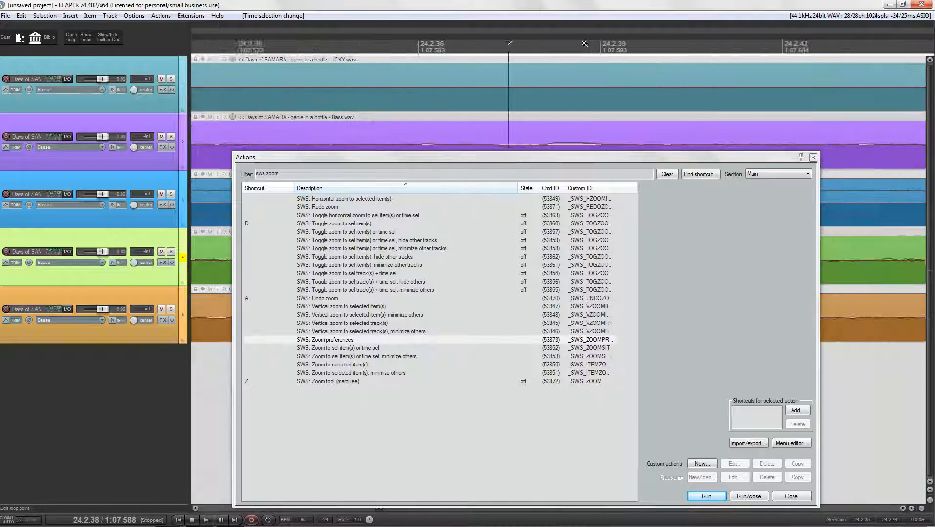
pyautogui.scroll(-4, 584, 44)
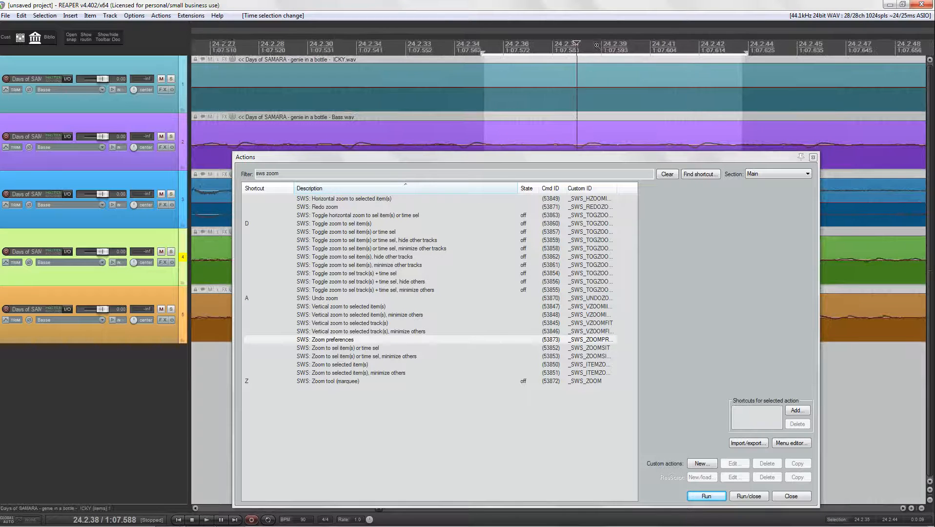
pyautogui.scroll(-3, 596, 45)
# In the SWS zoom preferences, switch Drag Zoom from the lower to the upper half of the ruler with a scaling of 0.50
pyautogui.click(523, 399)
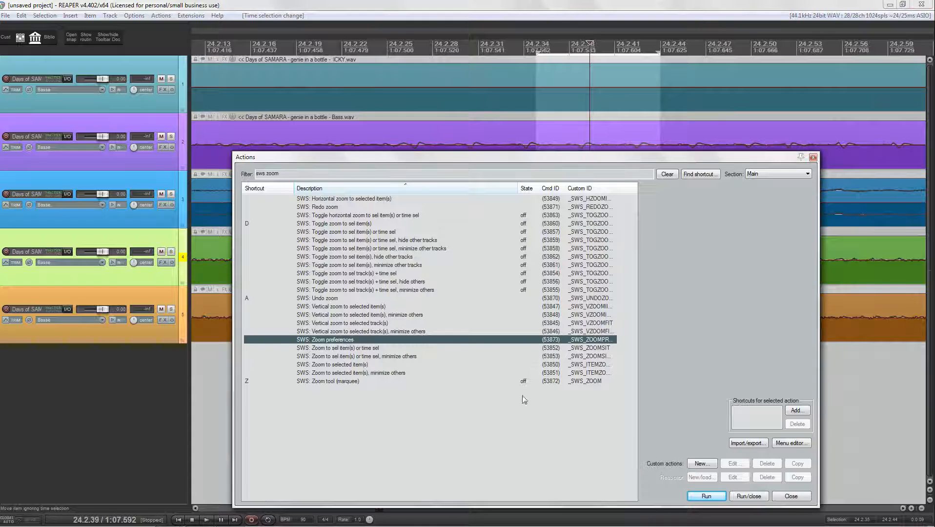
pyautogui.click(693, 494)
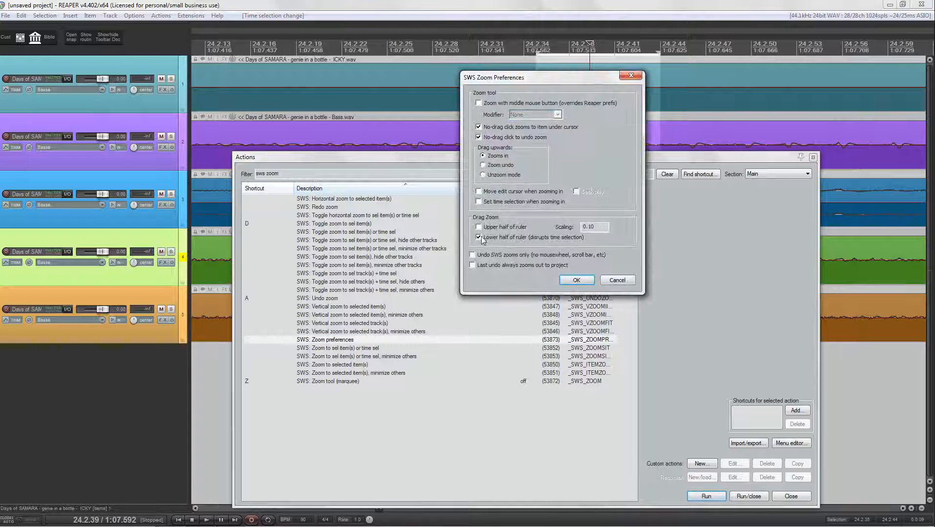
pyautogui.click(479, 237)
pyautogui.click(479, 227)
pyautogui.moveTo(592, 228); pyautogui.dragTo(590, 230)
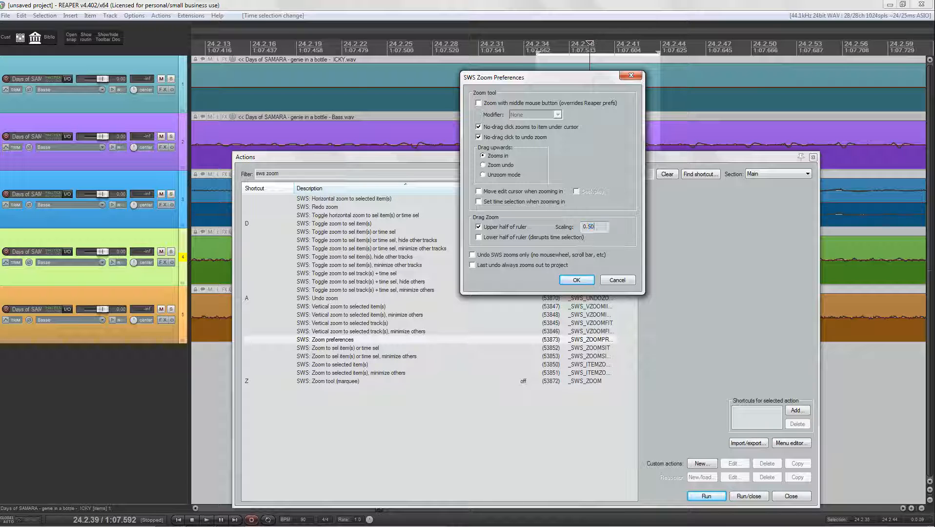
pyautogui.click(576, 280)
# Test drag zoom on the upper half of the ruler around 24.2.38 and place the edit cursor at 24.2.40
pyautogui.scroll(3, 607, 26)
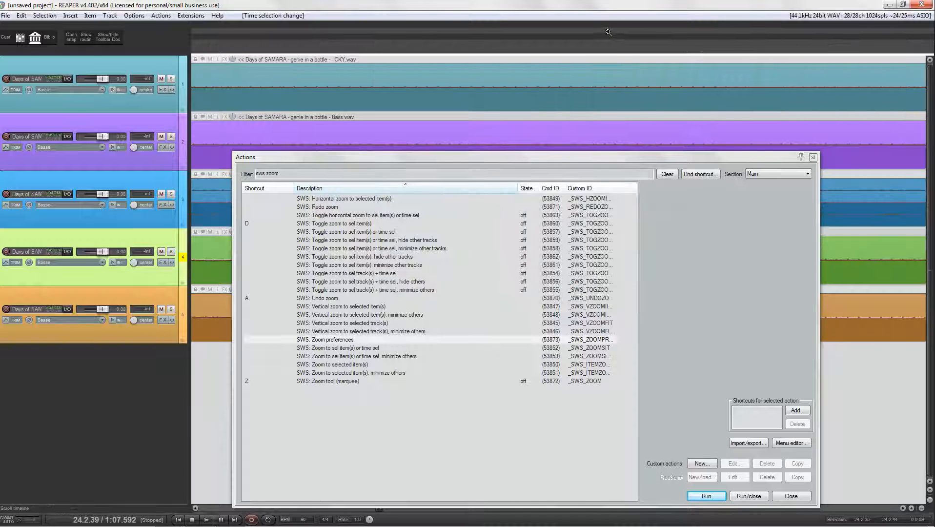
pyautogui.moveTo(607, 26); pyautogui.dragTo(605, 31)
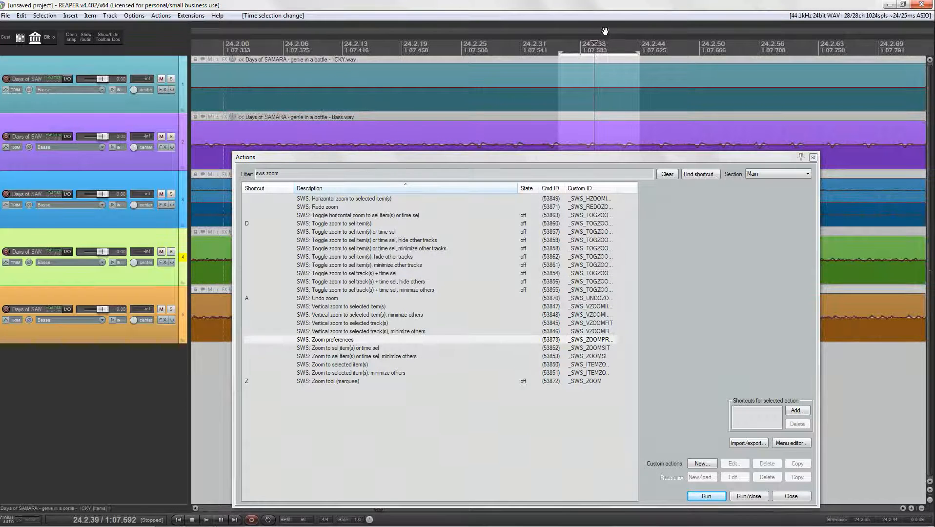
pyautogui.click(605, 31)
# In the SWS zoom preferences, set the Drag Zoom scaling to 0.10 and turn off Drag Zoom for the upper half of the ruler
pyautogui.click(712, 495)
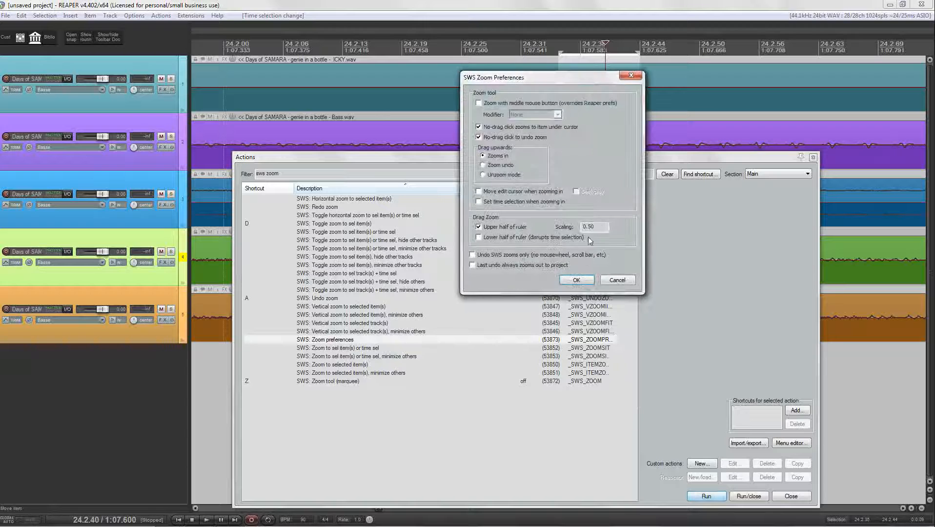
pyautogui.moveTo(593, 226); pyautogui.dragTo(588, 226)
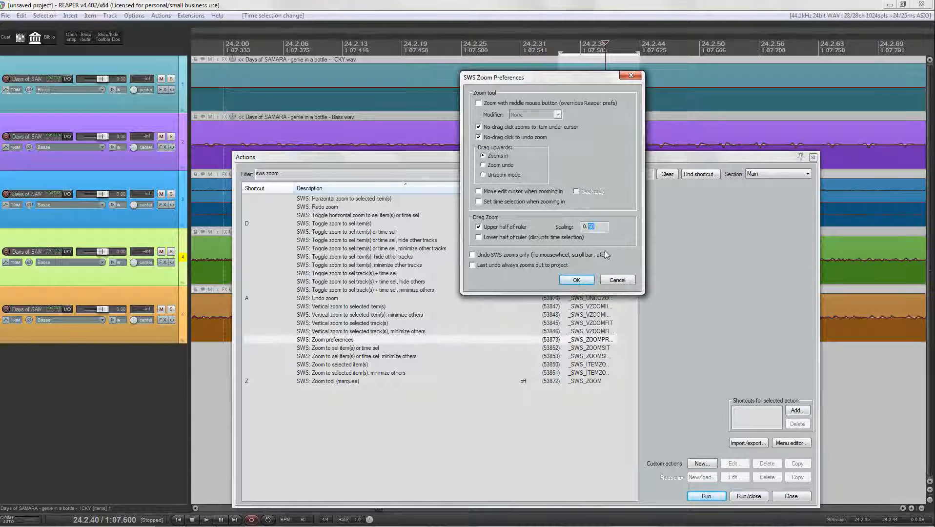
pyautogui.write('10')
pyautogui.click(479, 227)
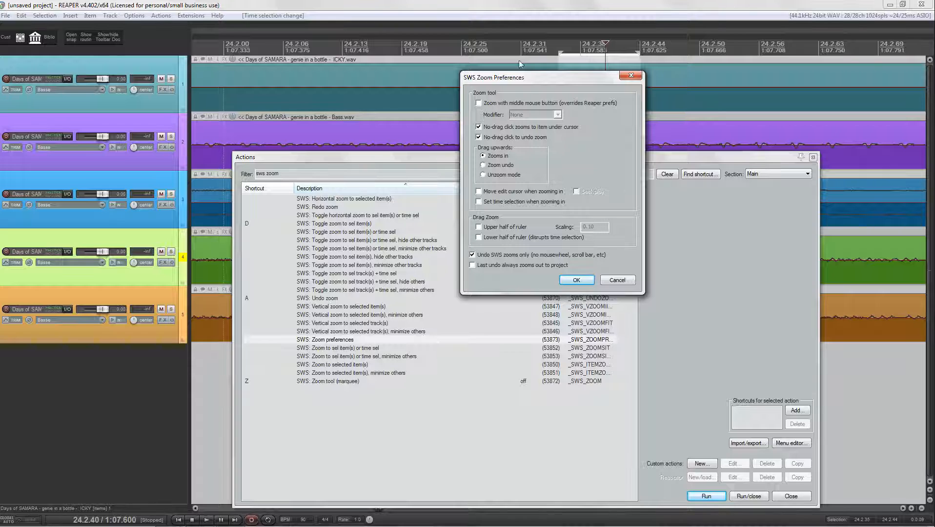
# Clear the arrange view by closing the action list and accepting the SWS zoom preferences
pyautogui.click(322, 381)
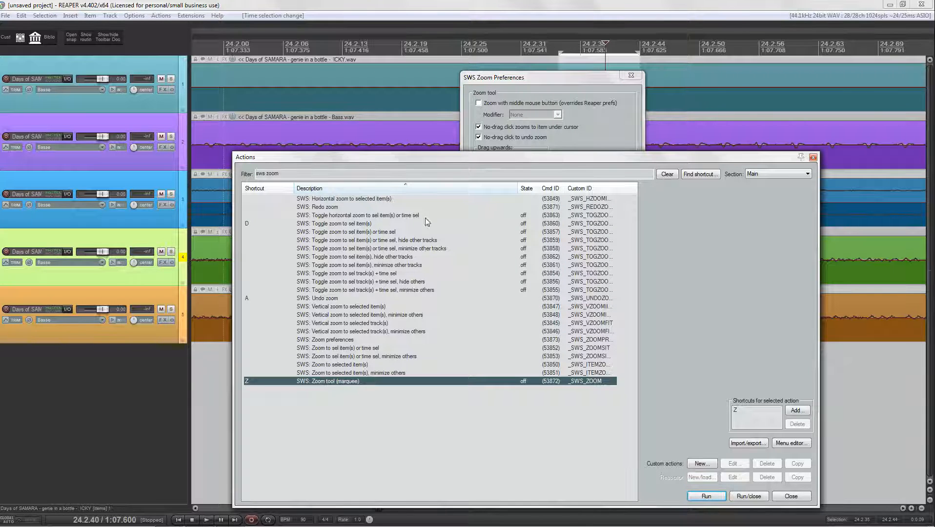
pyautogui.moveTo(474, 157)
pyautogui.mouseDown()
pyautogui.moveTo(491, 209)
pyautogui.moveTo(526, 193)
pyautogui.moveTo(536, 217)
pyautogui.moveTo(621, 273)
pyautogui.moveTo(128, 90)
pyautogui.mouseUp()
pyautogui.moveTo(547, 78); pyautogui.dragTo(625, 67)
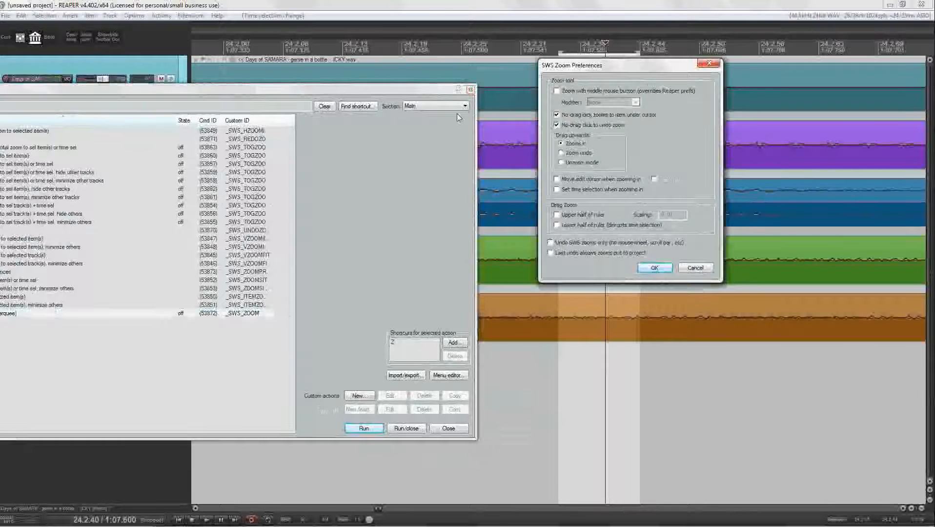
pyautogui.click(470, 89)
pyautogui.click(654, 267)
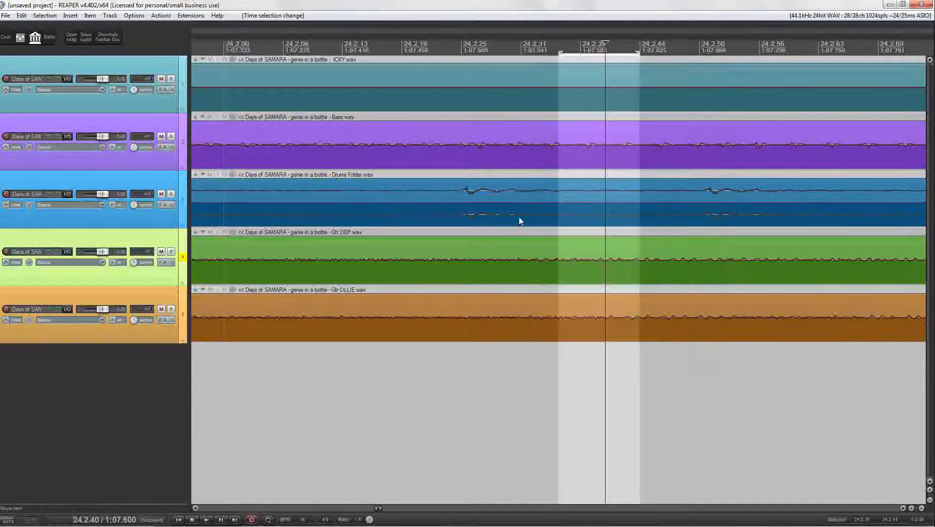
# Marquee zoom into the Bass and Drums Folder items around 24.2.28, and once more into the Bass item alone
pyautogui.moveTo(441, 144); pyautogui.dragTo(568, 219)
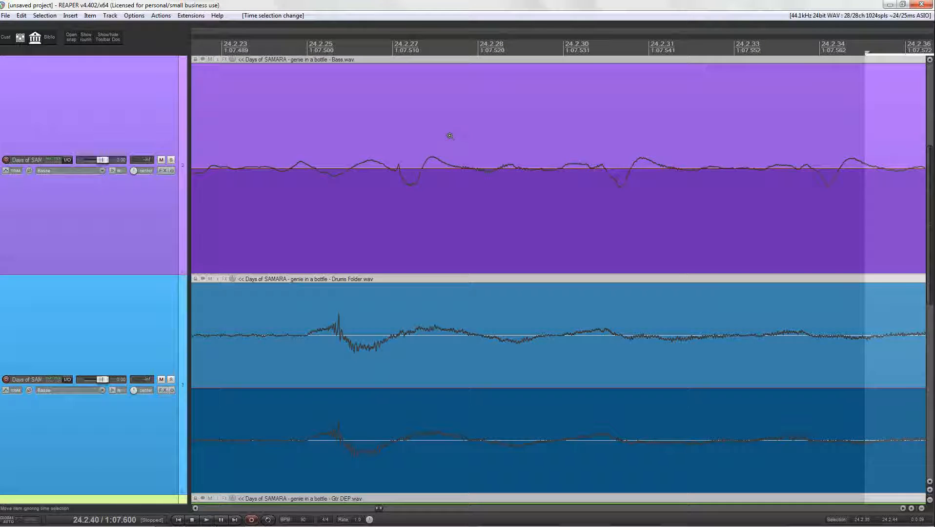
pyautogui.keyDown('ctrl'); pyautogui.click(450, 136); pyautogui.keyUp('ctrl')
pyautogui.keyDown('ctrl'); pyautogui.click(449, 136); pyautogui.keyUp('ctrl')
pyautogui.keyDown('ctrl'); pyautogui.click(449, 136); pyautogui.keyUp('ctrl')
pyautogui.moveTo(449, 136); pyautogui.dragTo(601, 240)
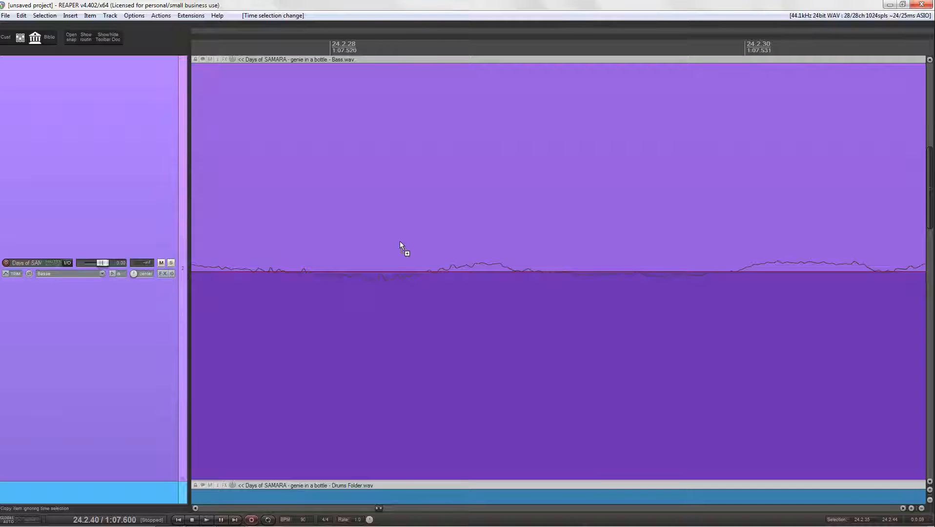
# Zoom in and out horizontally on the Bass item, and undo the zooms back to the five-track view
pyautogui.scroll(5, 400, 241)
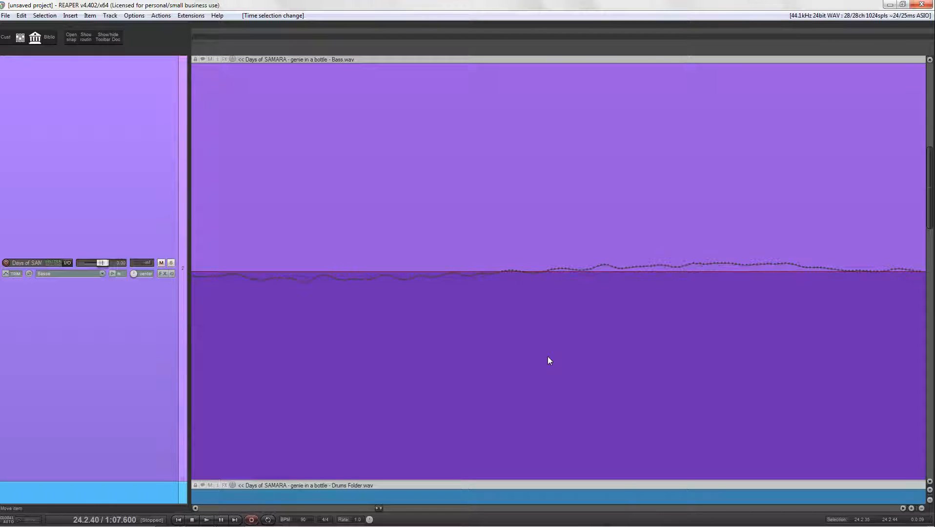
pyautogui.scroll(-1, 548, 360)
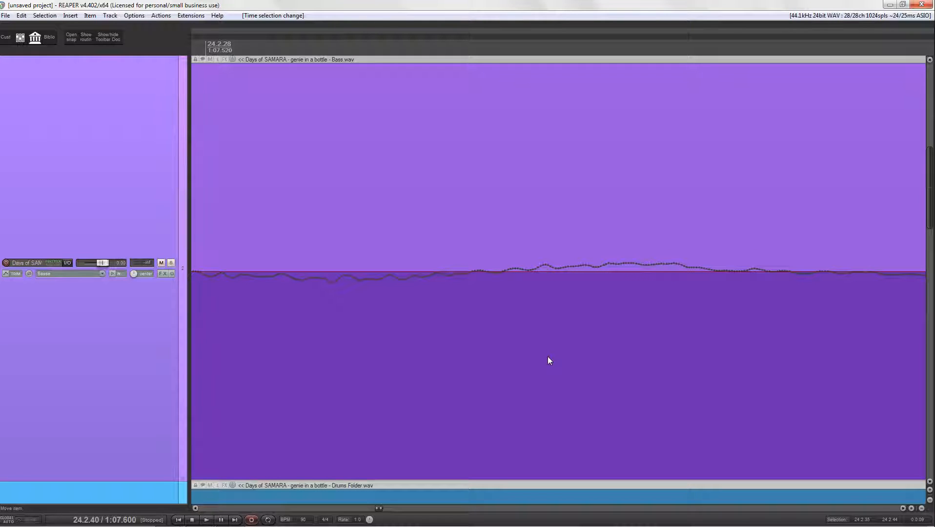
pyautogui.scroll(-8, 548, 360)
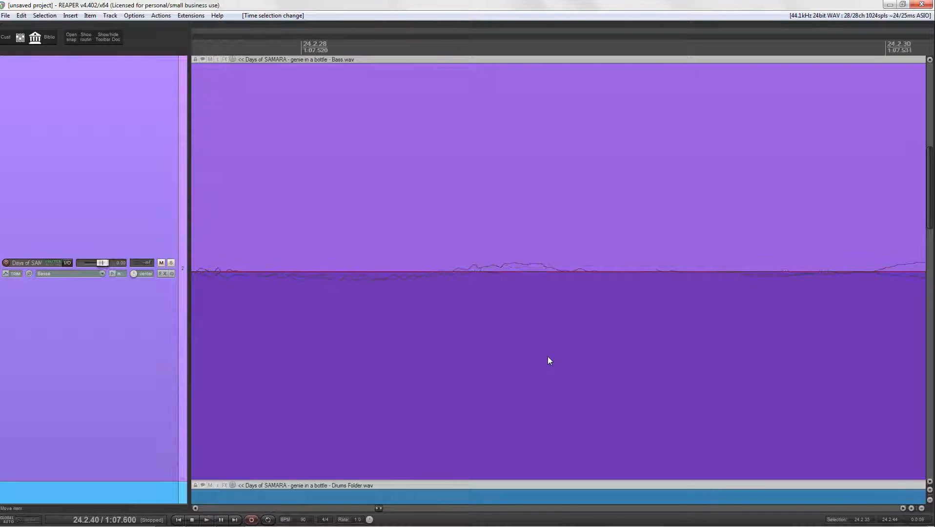
pyautogui.scroll(-5, 548, 357)
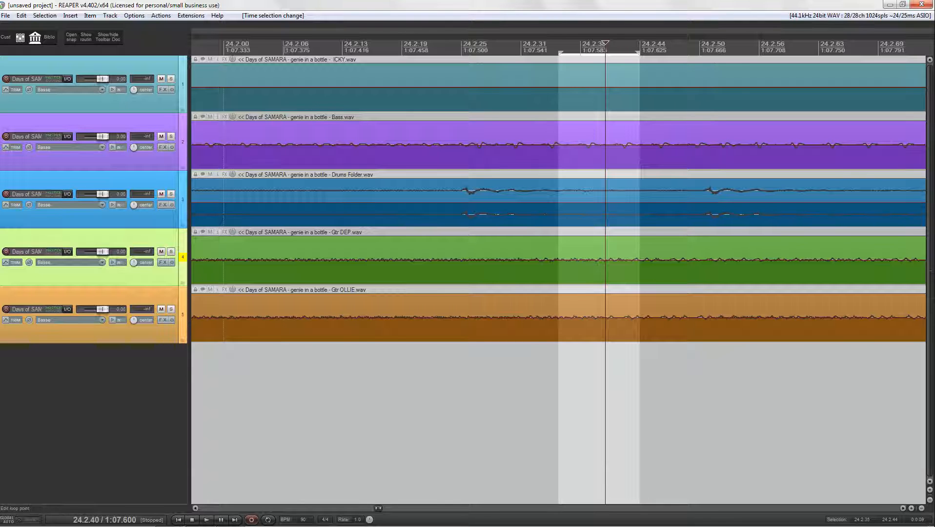
# In the SWS zoom preferences, enable undoing SWS zooms only, excluding mousewheel and scroll bar changes
pyautogui.click(157, 18)
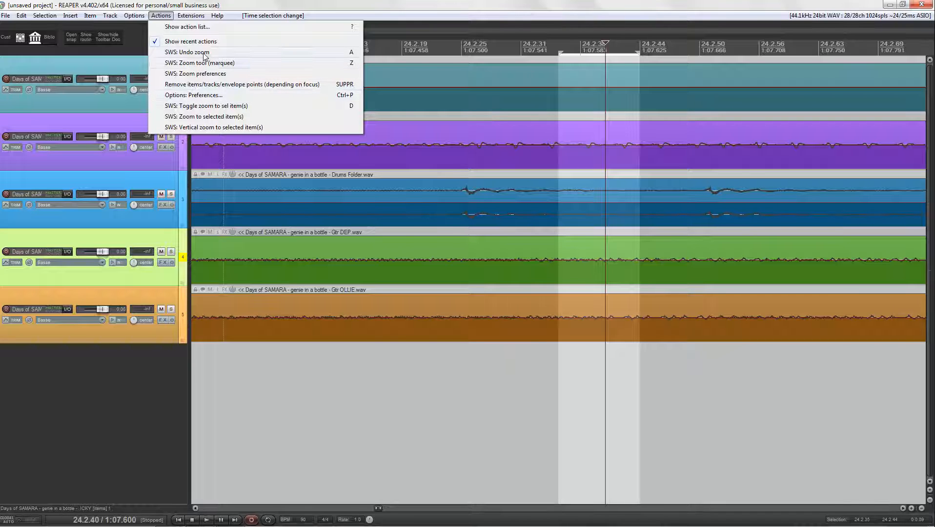
pyautogui.click(204, 76)
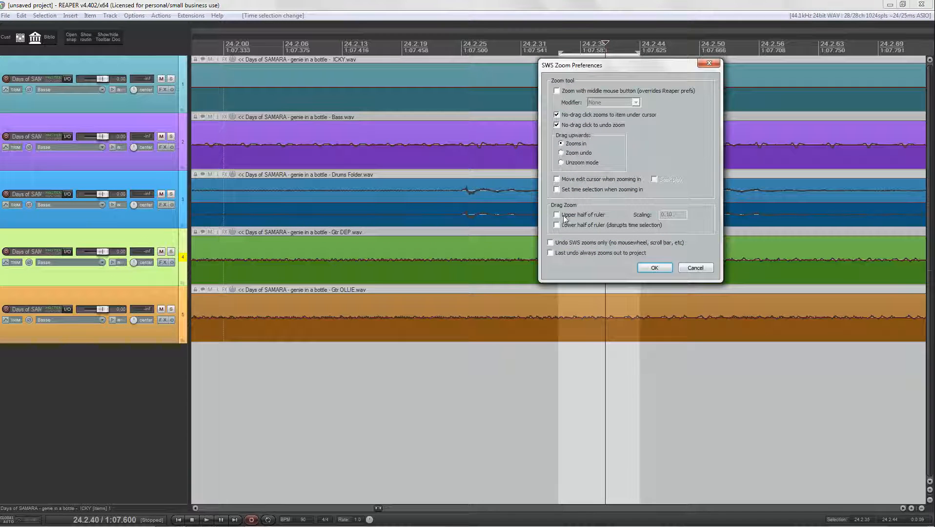
pyautogui.click(655, 268)
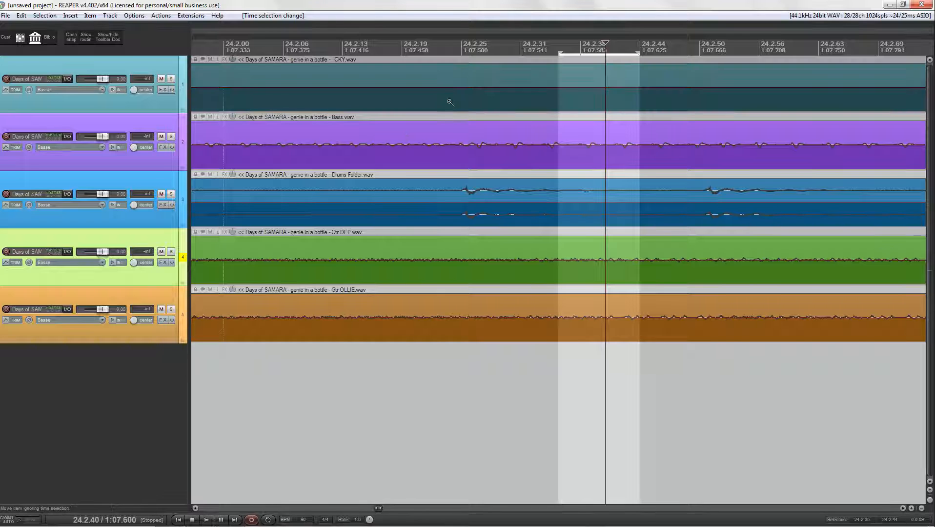
# Test the SWS-only zoom undo by marquee zooming across all five tracks, changing the horizontal zoom, and undoing the marquee zoom
pyautogui.moveTo(449, 102); pyautogui.dragTo(810, 410)
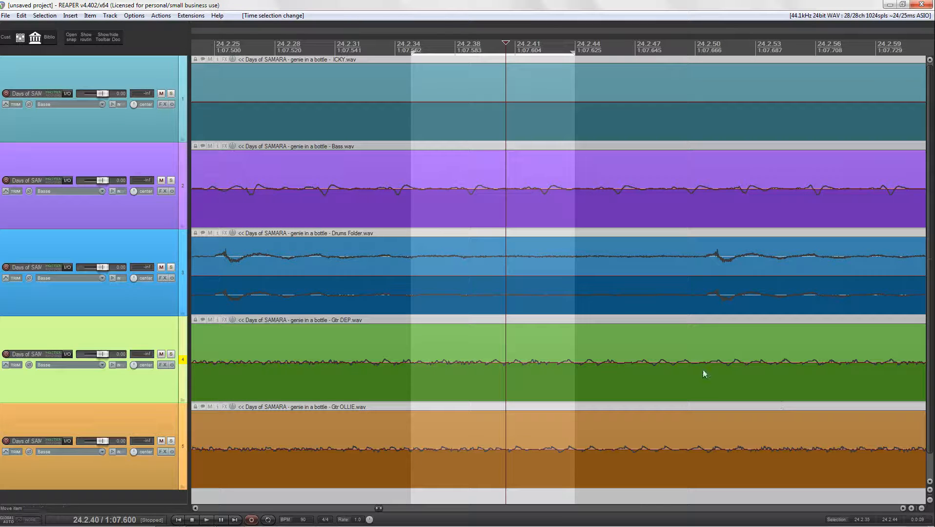
pyautogui.scroll(6, 505, 198)
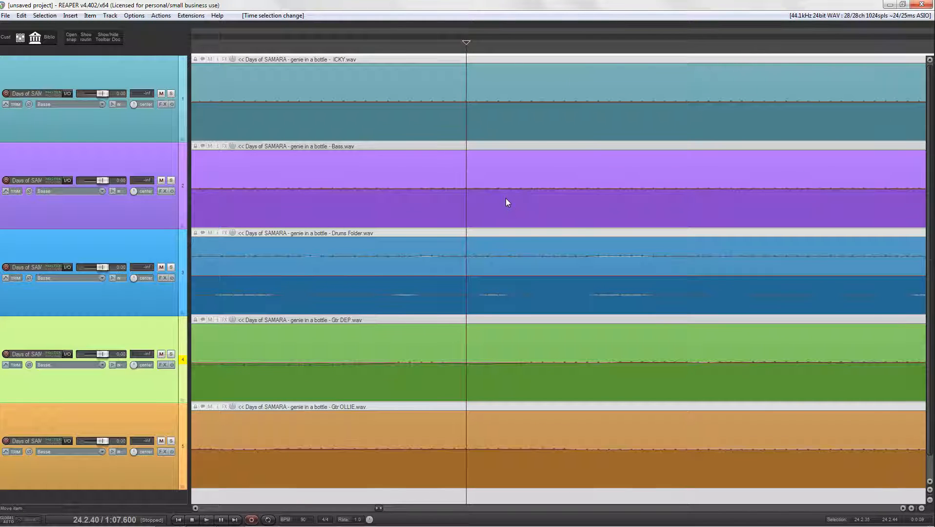
pyautogui.press('z')
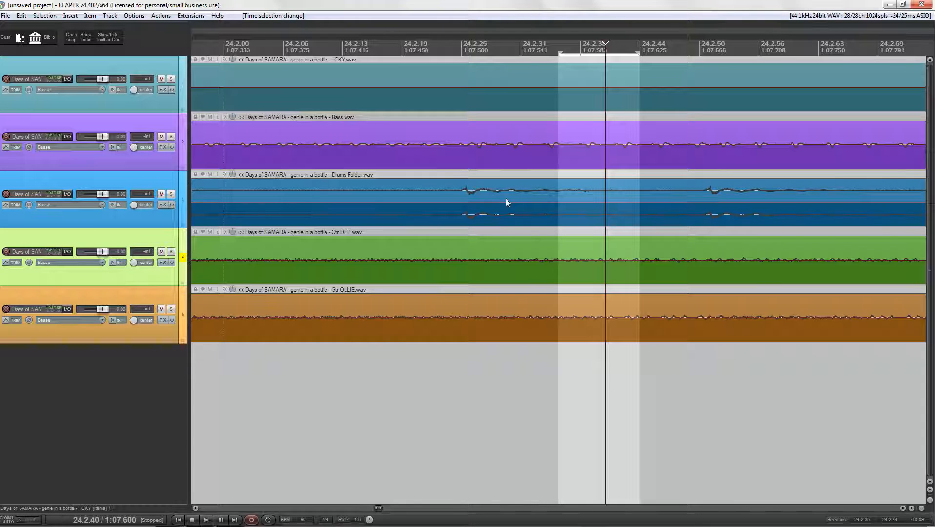
# In the SWS zoom preferences, enable the option that the last undo always zooms out to the project
pyautogui.click(162, 15)
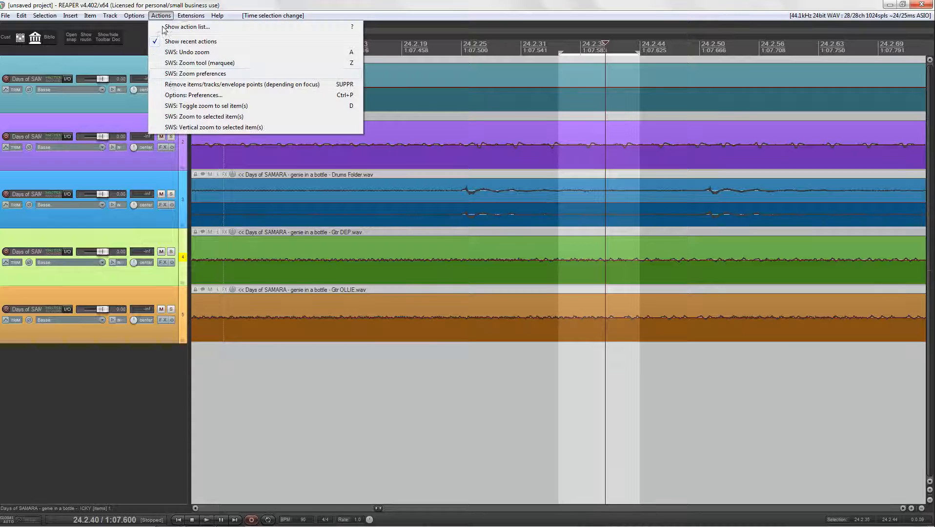
pyautogui.click(191, 74)
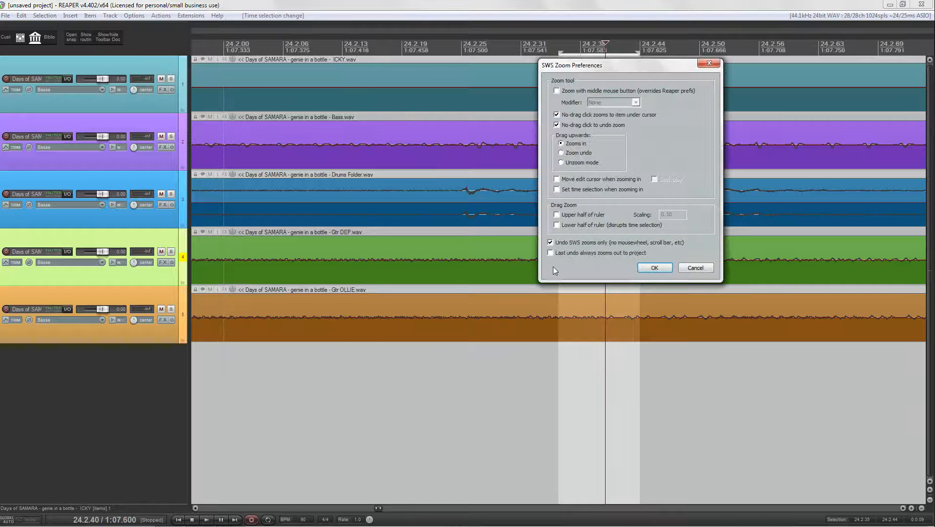
pyautogui.click(551, 253)
pyautogui.click(652, 268)
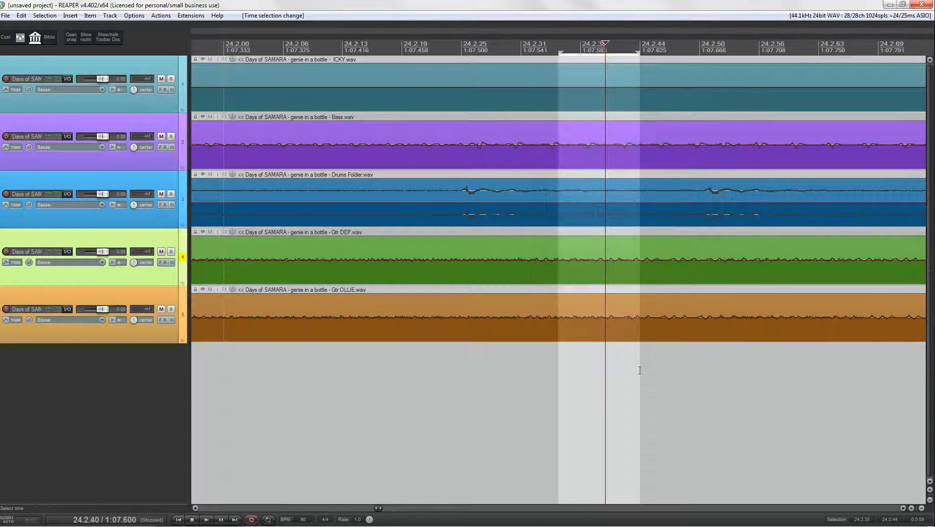
# Zoom in and out horizontally around the edit cursor, and fit the whole five-track project in the arrange view
pyautogui.scroll(-2, 640, 370)
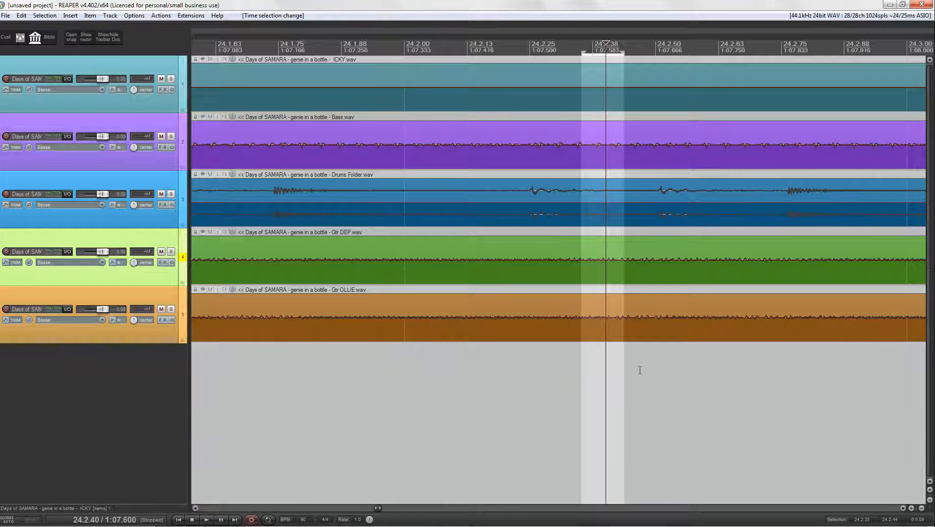
pyautogui.scroll(-10, 639, 370)
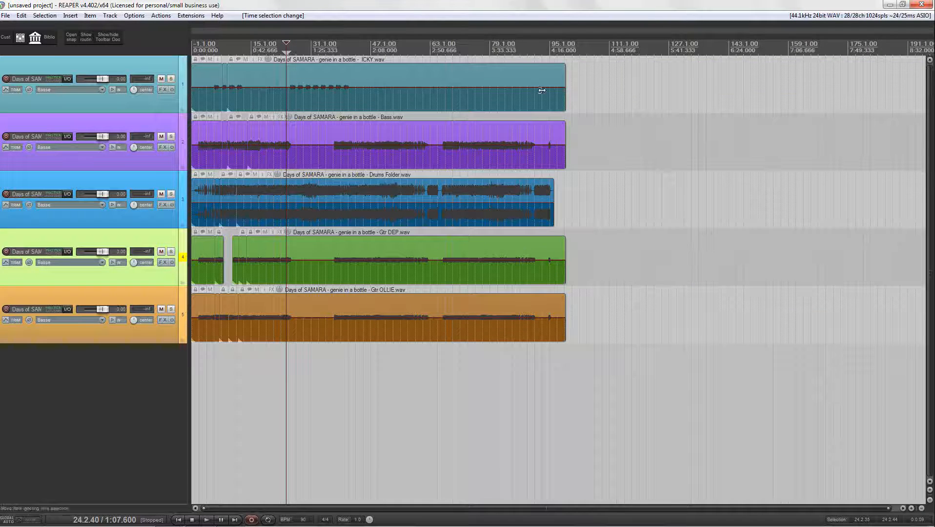
pyautogui.scroll(4, 490, 143)
pyautogui.scroll(15, 491, 143)
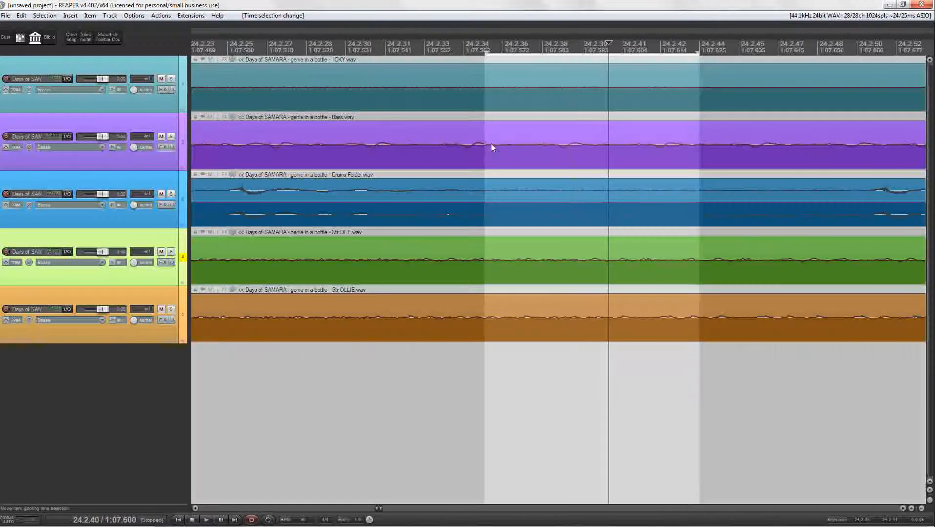
pyautogui.scroll(4, 491, 142)
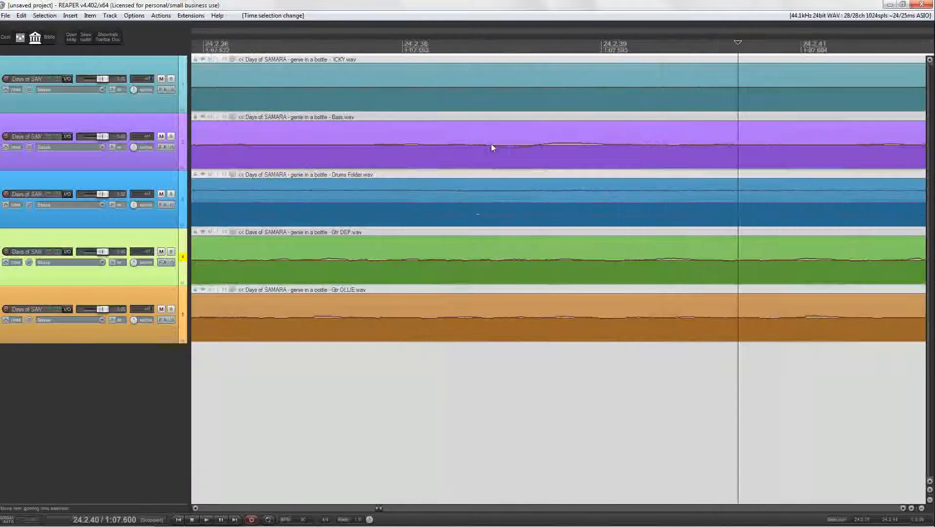
pyautogui.scroll(-3, 491, 143)
pyautogui.scroll(2, 491, 143)
pyautogui.scroll(-3, 491, 143)
pyautogui.scroll(3, 491, 143)
pyautogui.scroll(-4, 491, 143)
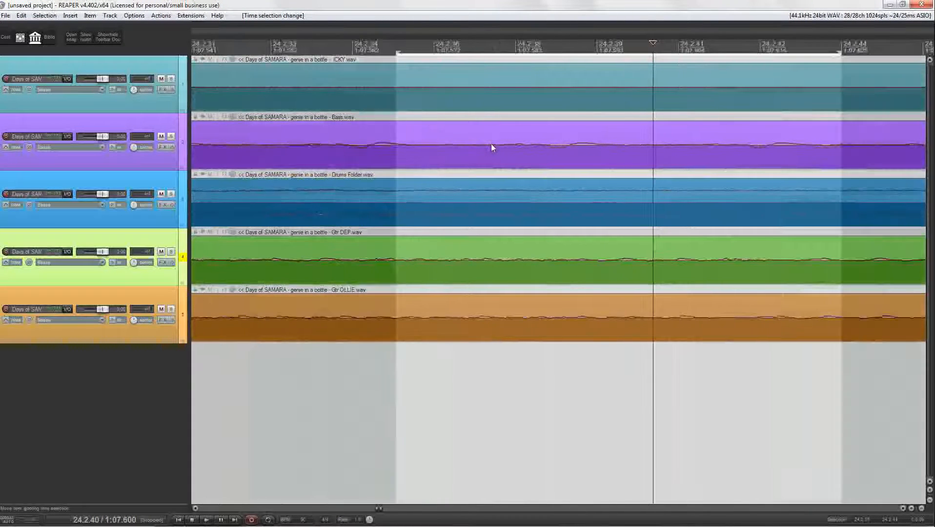
pyautogui.scroll(2, 491, 143)
pyautogui.hotkey('ctrl', 'pagedown')
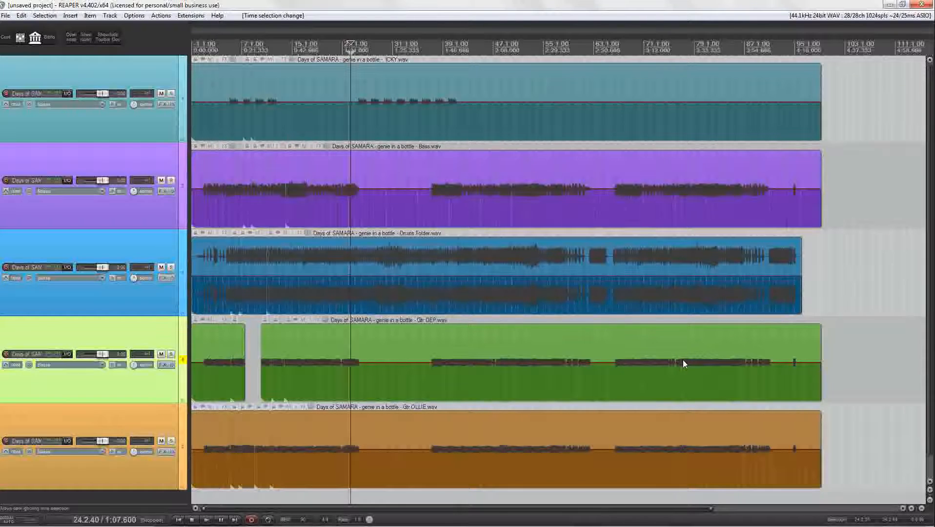
# Marquee zoom into a middle section of the ICKY and Bass items, and undo that zoom
pyautogui.moveTo(443, 97); pyautogui.dragTo(613, 233)
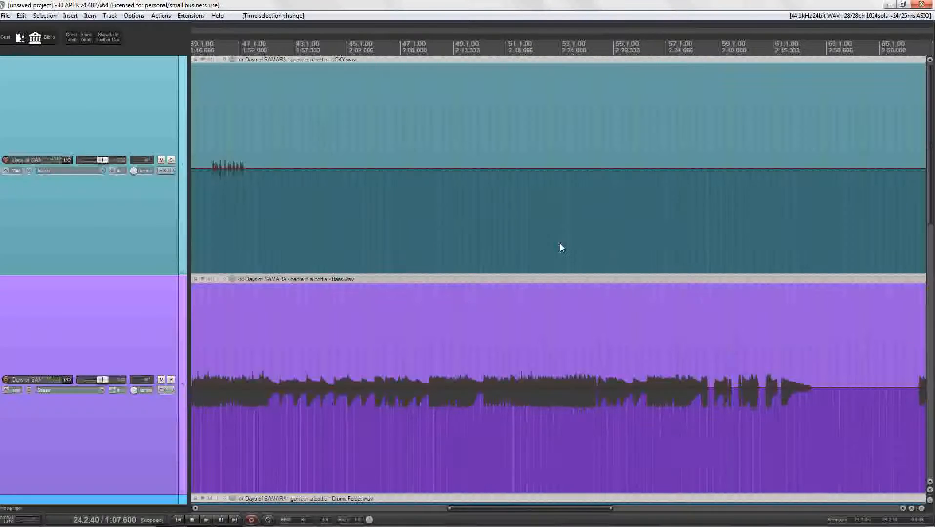
pyautogui.press('z')
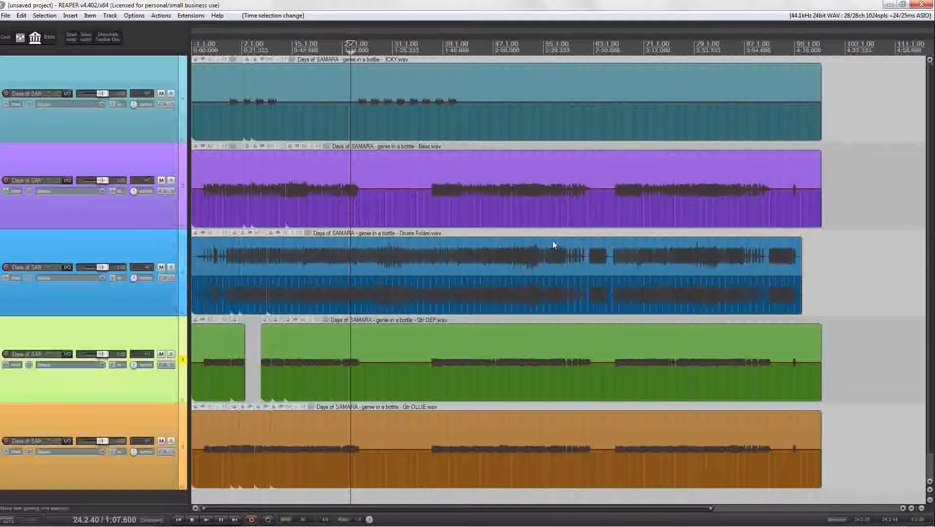
# Zoom progressively from the Bass, Drums Folder and Gtr DEP tracks into a section of the Drums Folder item alone
pyautogui.click(486, 200)
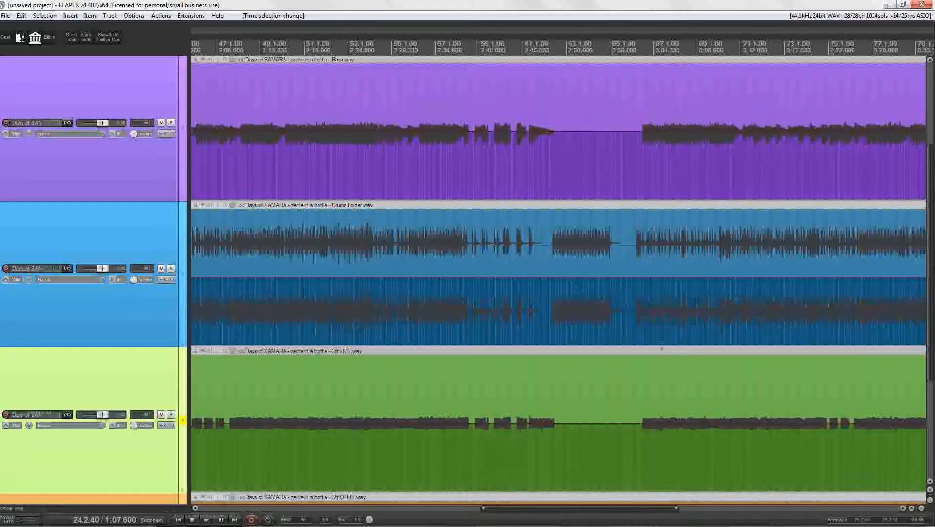
pyautogui.moveTo(584, 230); pyautogui.dragTo(796, 372)
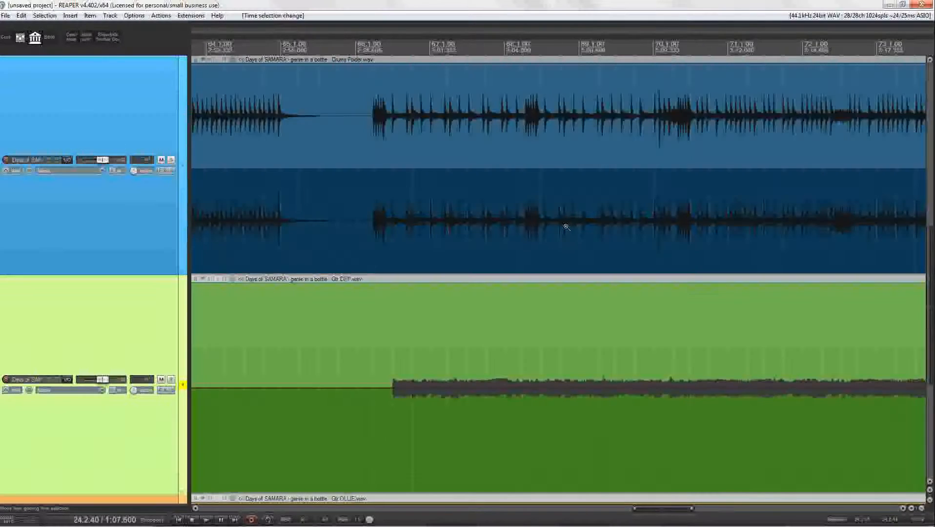
pyautogui.click(565, 226)
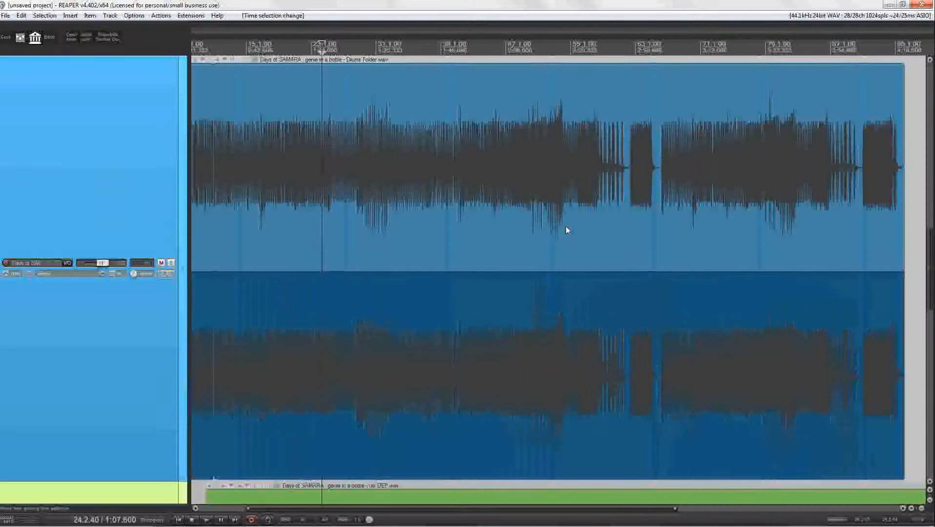
pyautogui.press('z')
pyautogui.moveTo(661, 234); pyautogui.dragTo(747, 313)
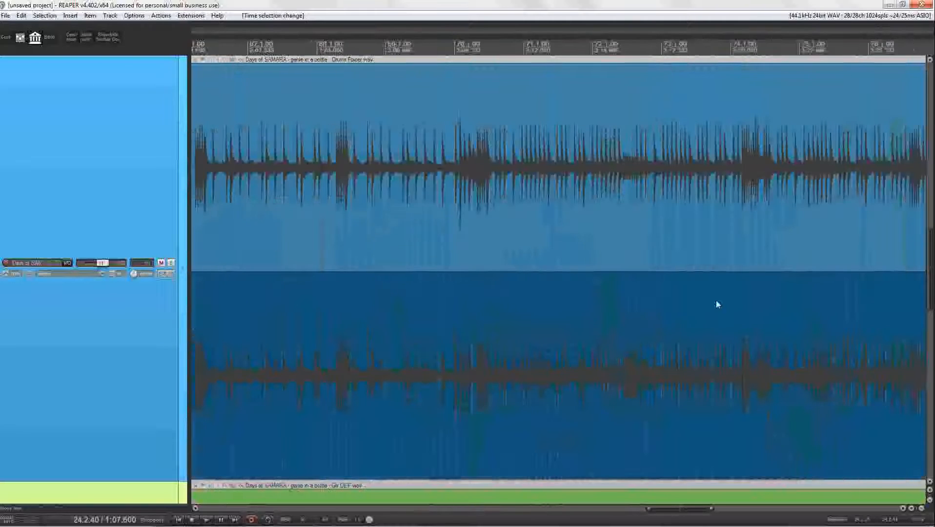
# Undo the successive SWS zooms one by one back to the full project view
pyautogui.hotkey('shift', 'z')
pyautogui.hotkey('shift', 'z')
pyautogui.hotkey('shift', 'z')
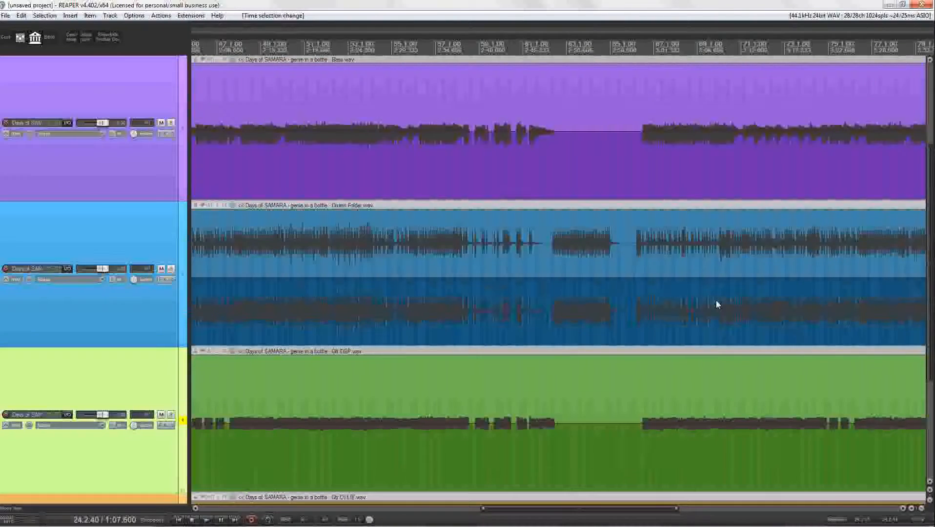
pyautogui.hotkey('shift', 'z')
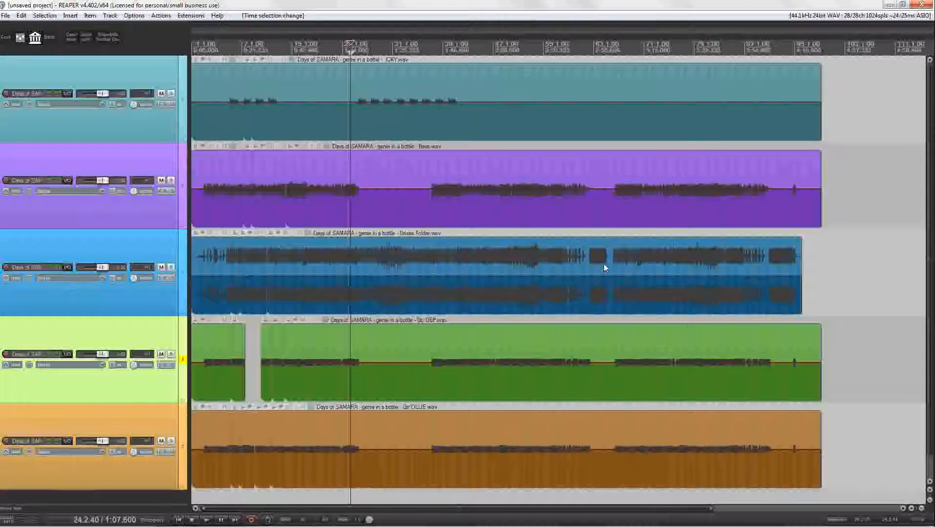